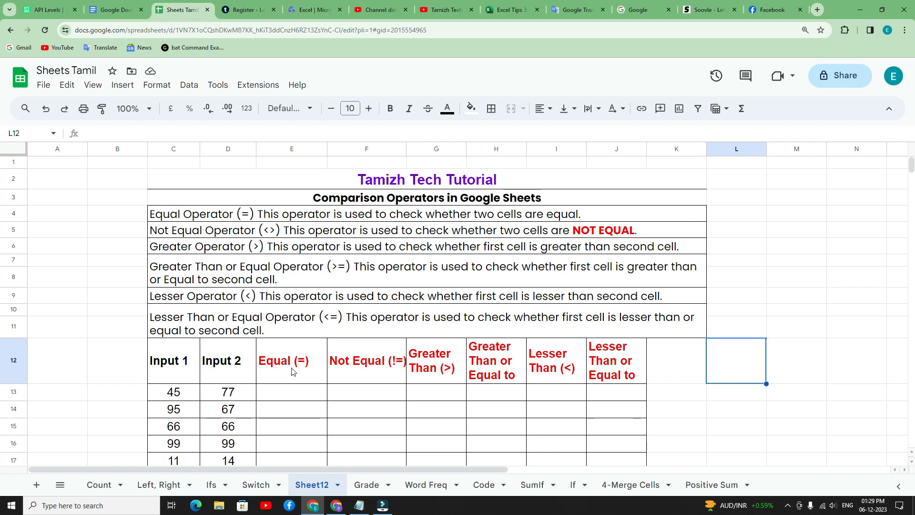
- Examine the comparison operator descriptions, the table headers and the Input 1 and Input 2 values in C13:D18
{"action": "left_click", "coordinate": [296, 365]}
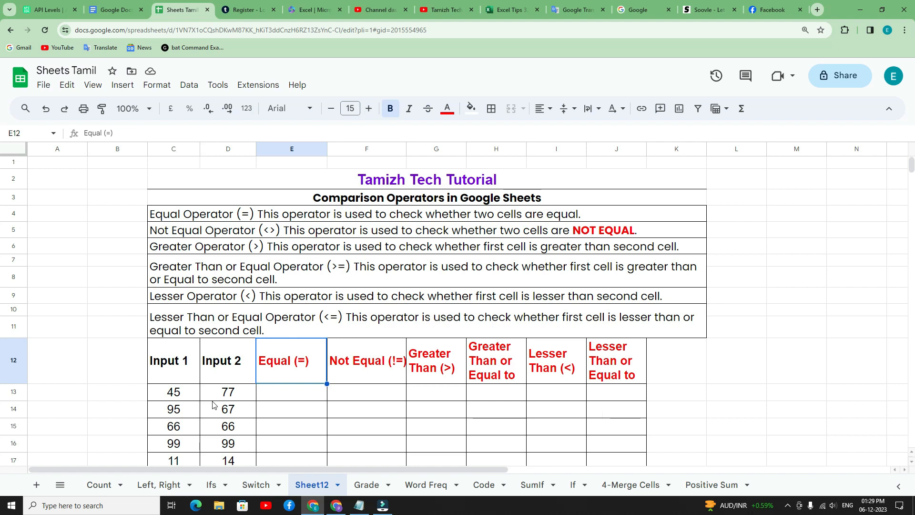
{"action": "left_click", "coordinate": [173, 399]}
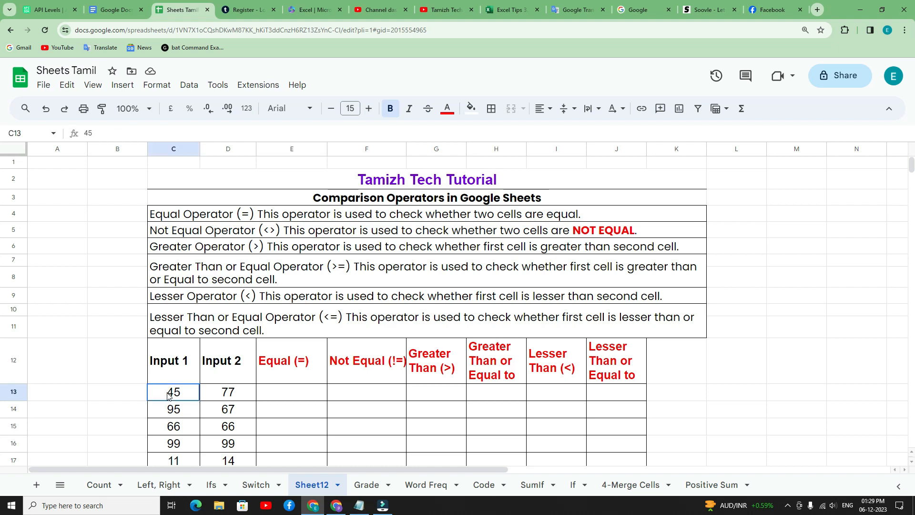
{"action": "left_click", "coordinate": [227, 391]}
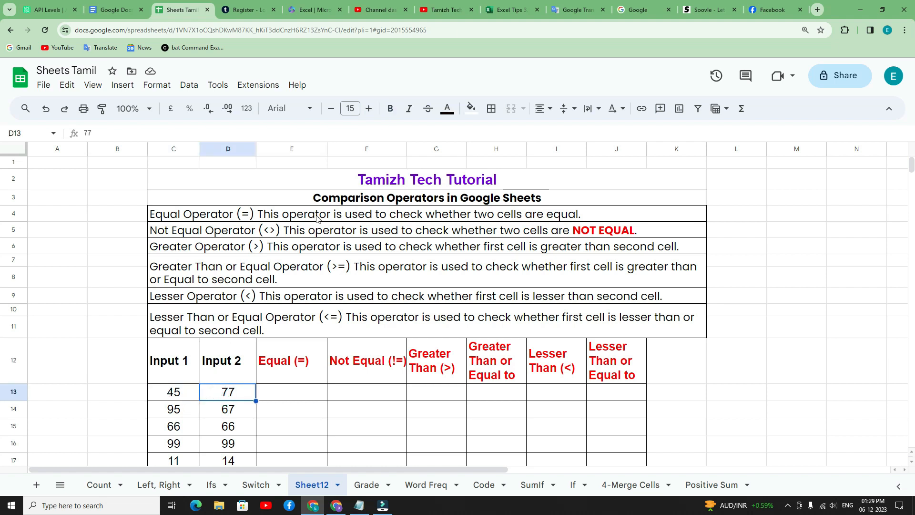
{"action": "left_click", "coordinate": [354, 370]}
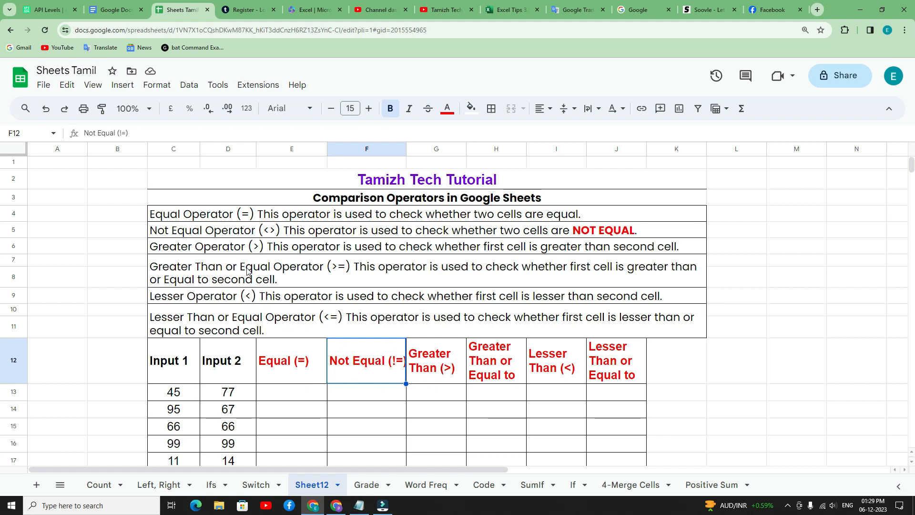
{"action": "left_click", "coordinate": [514, 249]}
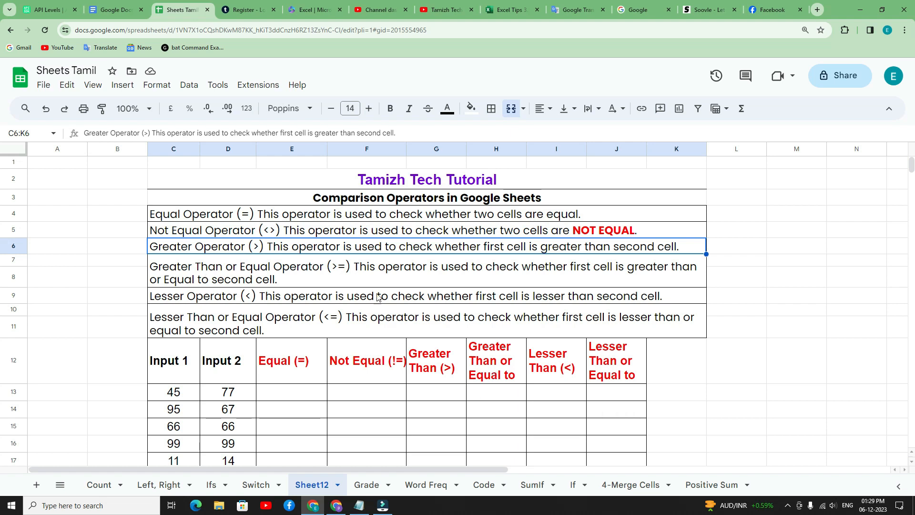
{"action": "left_click", "coordinate": [335, 269]}
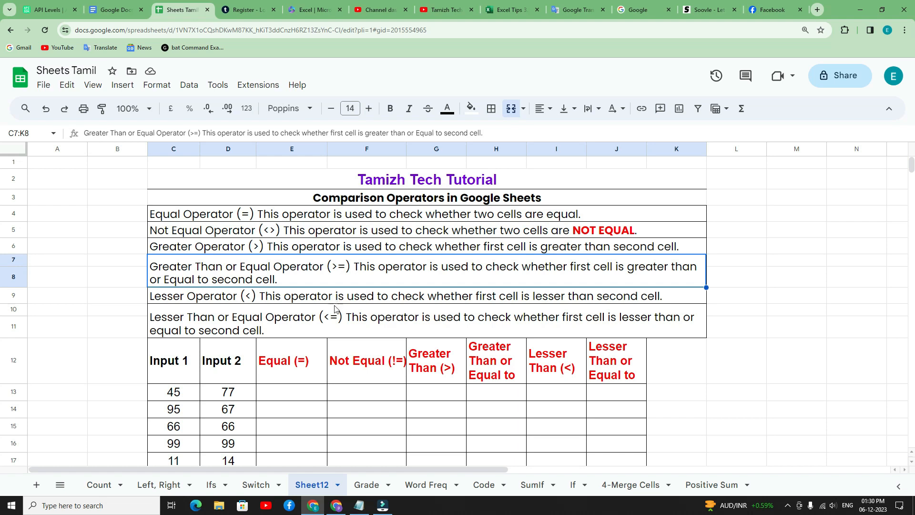
{"action": "scroll", "coordinate": [278, 350], "scroll_direction": "down", "scroll_amount": 1}
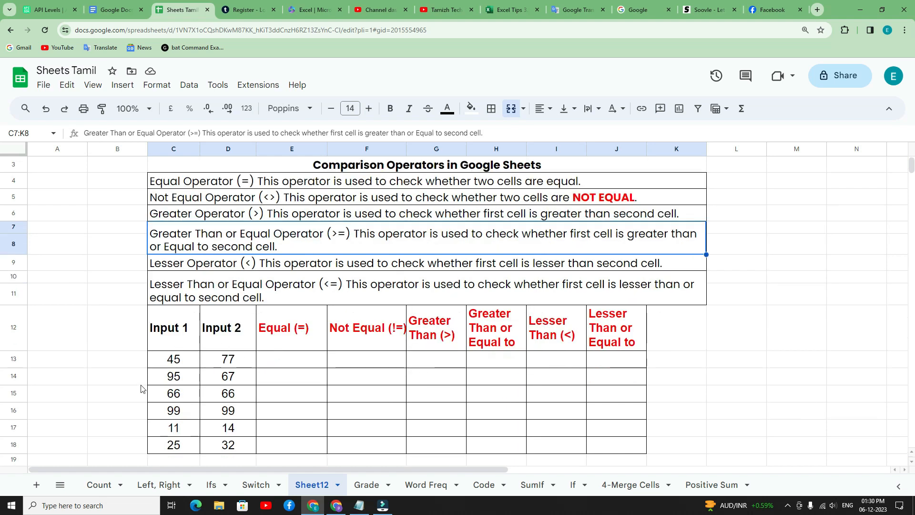
{"action": "left_click_drag", "start_coordinate": [168, 365], "coordinate": [222, 448]}
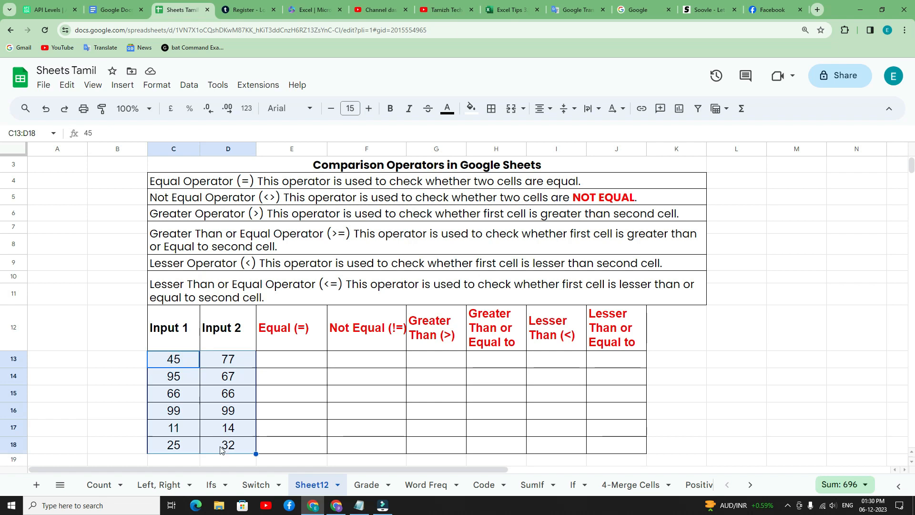
- Enter the formula =C13=D13 in cell E13 and accept the suggested auto-fill for the Equal column down to row 18
{"action": "left_click", "coordinate": [280, 366]}
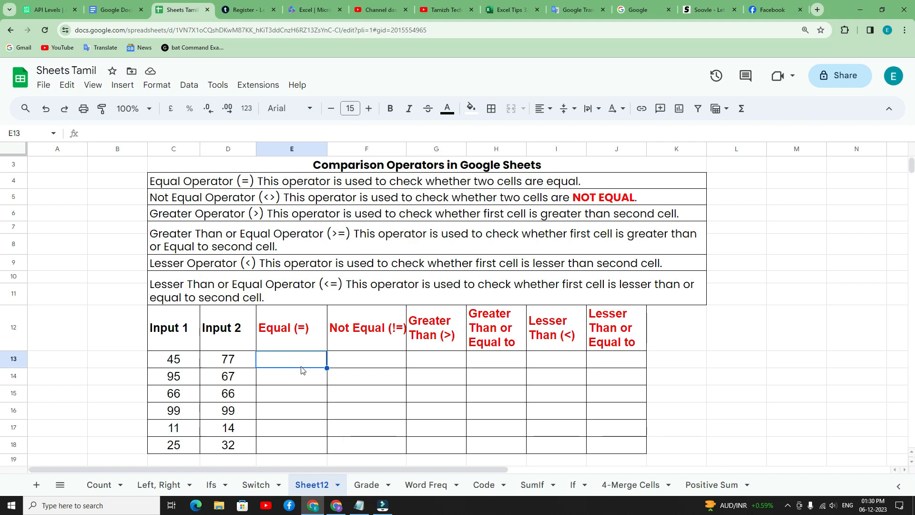
{"action": "type", "text": "="}
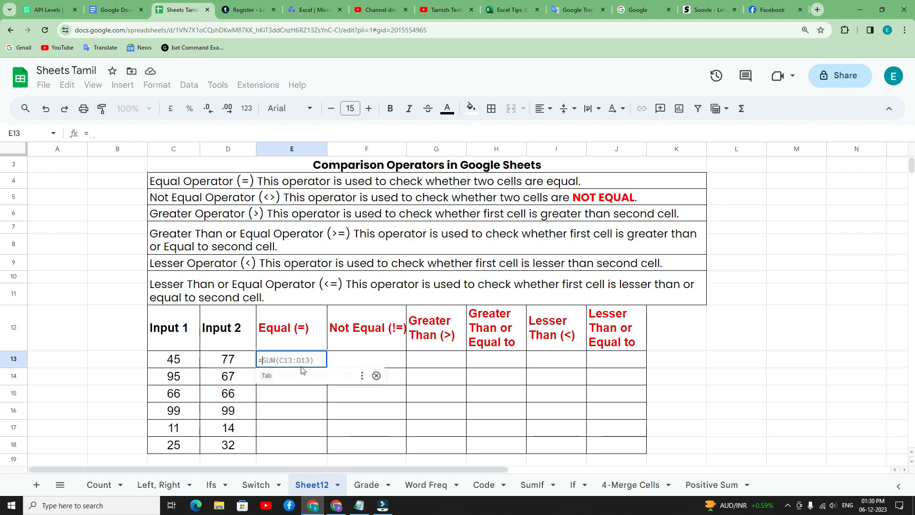
{"action": "left_click", "coordinate": [172, 365]}
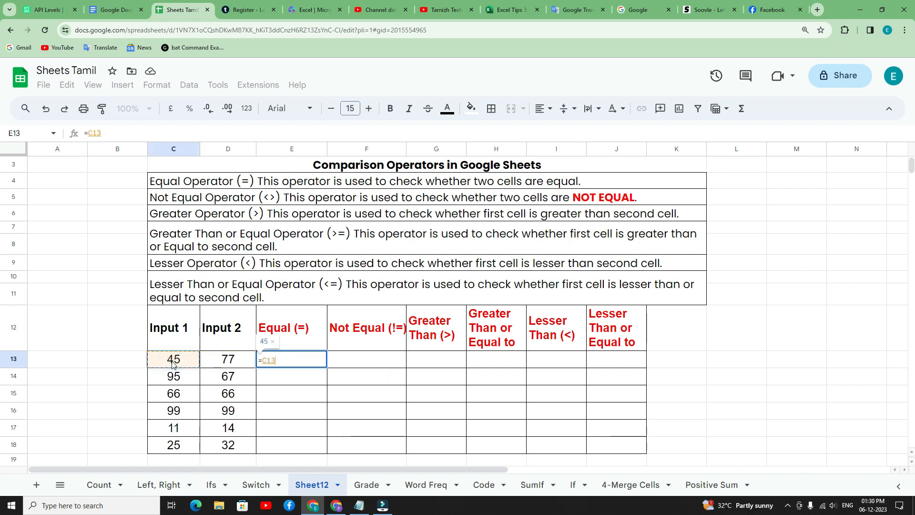
{"action": "type", "text": "="}
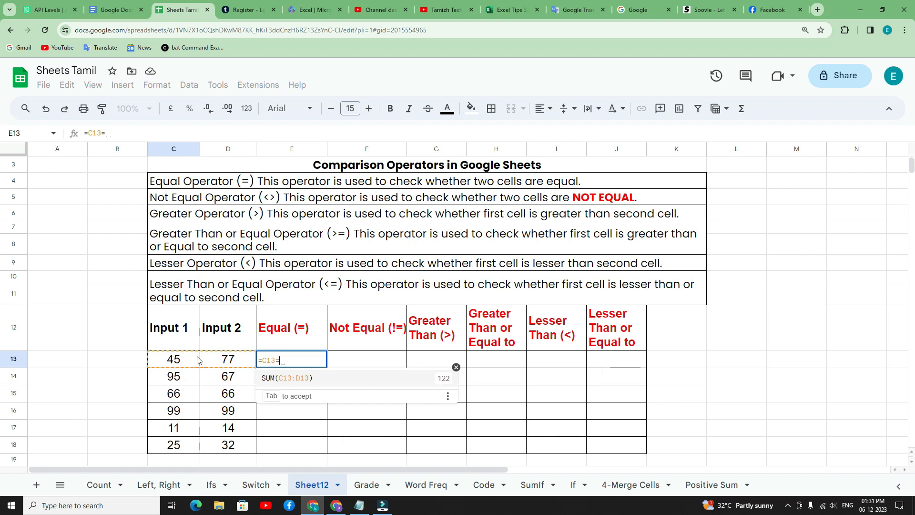
{"action": "left_click", "coordinate": [227, 360]}
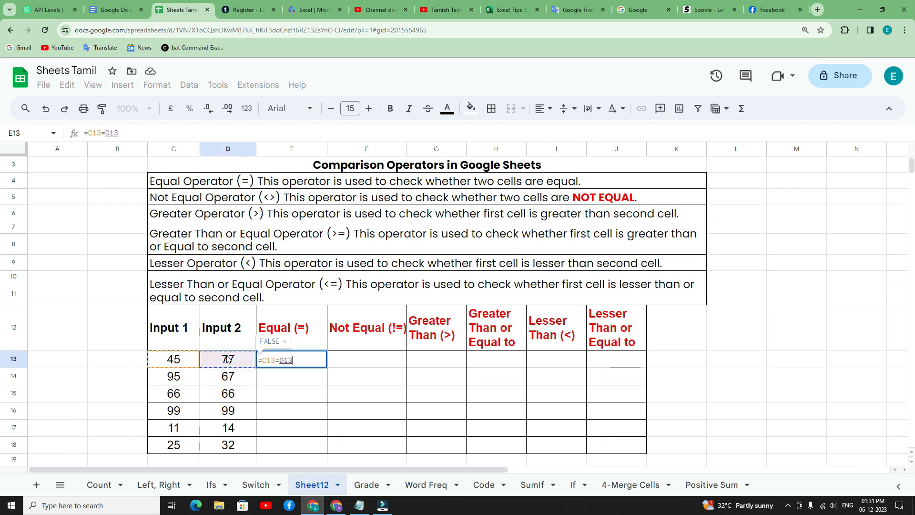
{"action": "key", "text": "Return"}
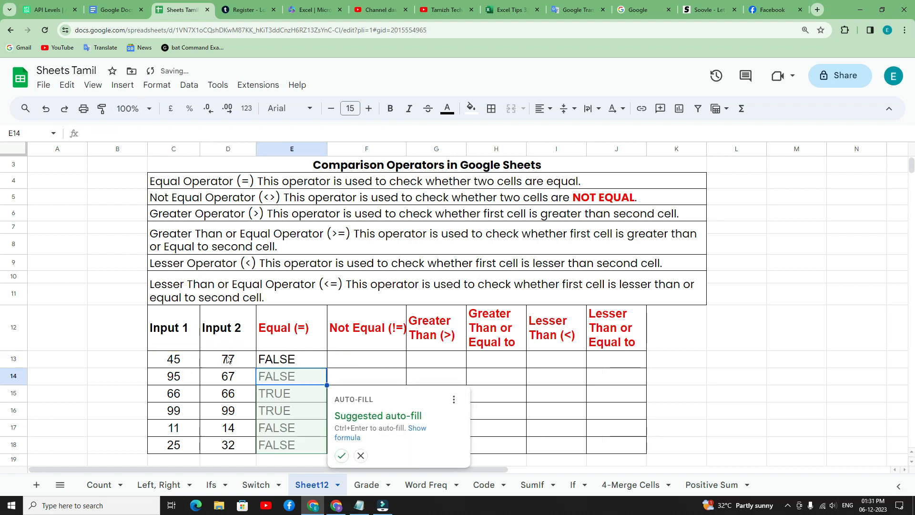
{"action": "left_click", "coordinate": [341, 455]}
{"action": "left_click", "coordinate": [271, 436]}
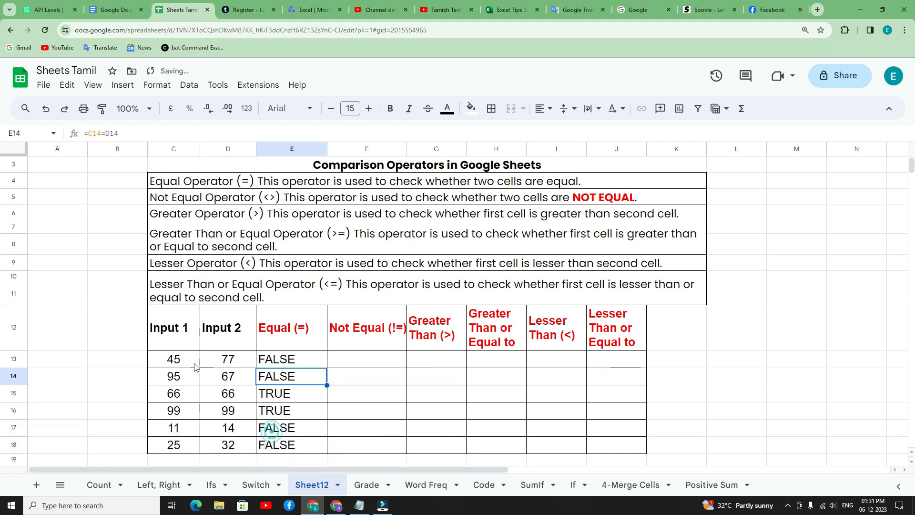
- Check the Equal column results against the Input 1 and Input 2 pairs in rows 13 to 18
{"action": "scroll", "coordinate": [275, 365], "scroll_direction": "down", "scroll_amount": 3}
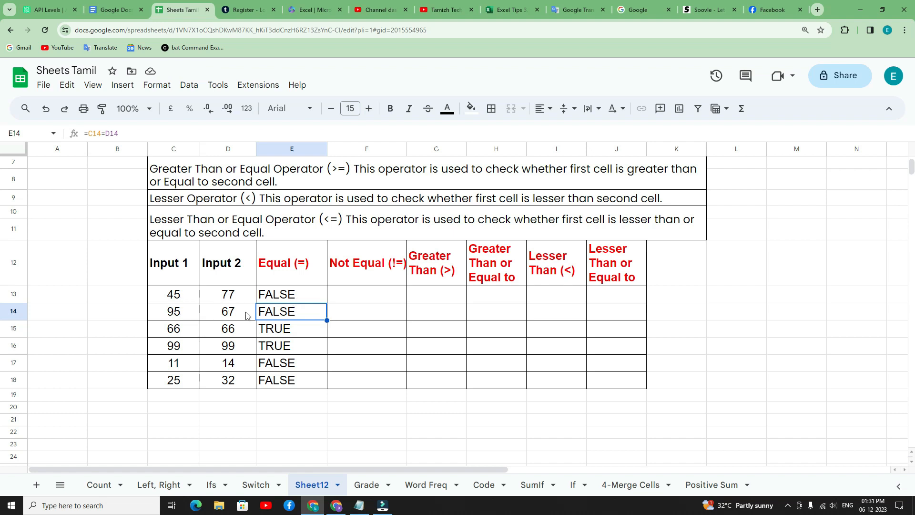
{"action": "left_click", "coordinate": [178, 334]}
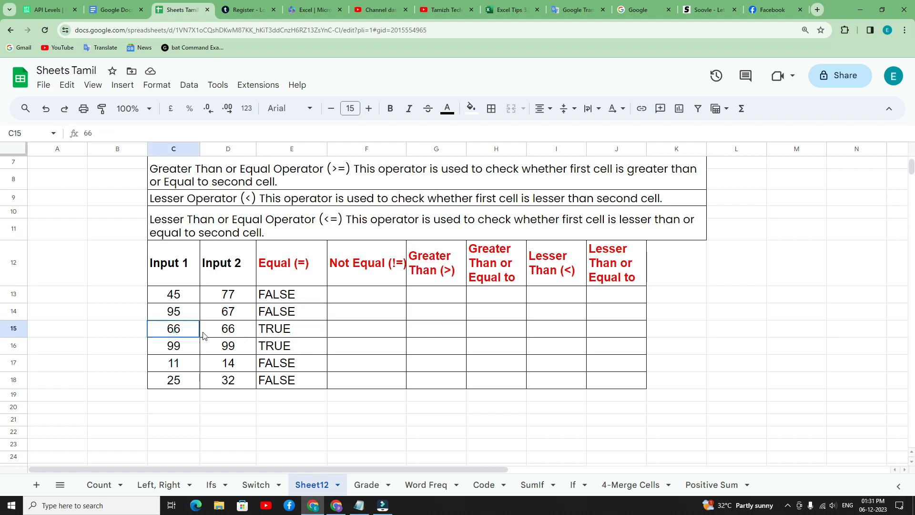
{"action": "left_click_drag", "start_coordinate": [218, 331], "coordinate": [275, 332]}
{"action": "left_click", "coordinate": [274, 329]}
{"action": "left_click_drag", "start_coordinate": [176, 345], "coordinate": [232, 346]}
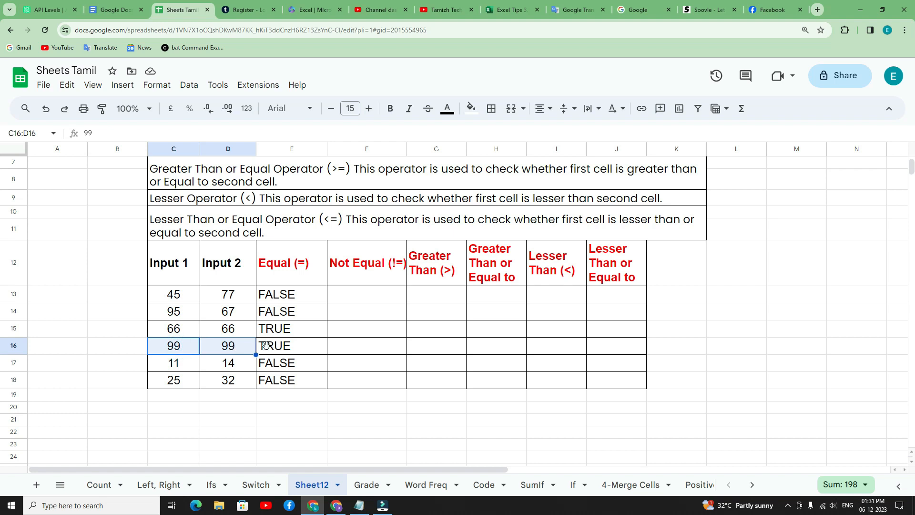
{"action": "left_click", "coordinate": [182, 364]}
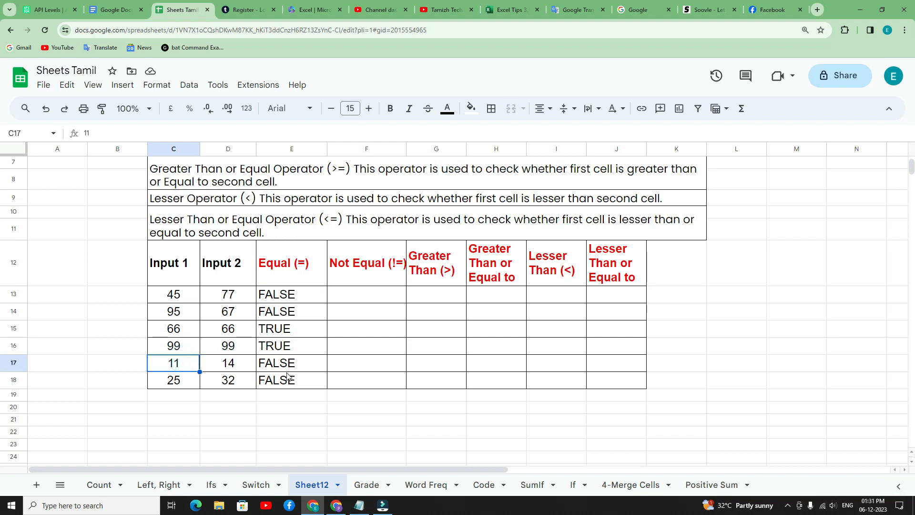
{"action": "scroll", "coordinate": [238, 291], "scroll_direction": "up", "scroll_amount": 1}
{"action": "scroll", "coordinate": [260, 196], "scroll_direction": "up", "scroll_amount": 1}
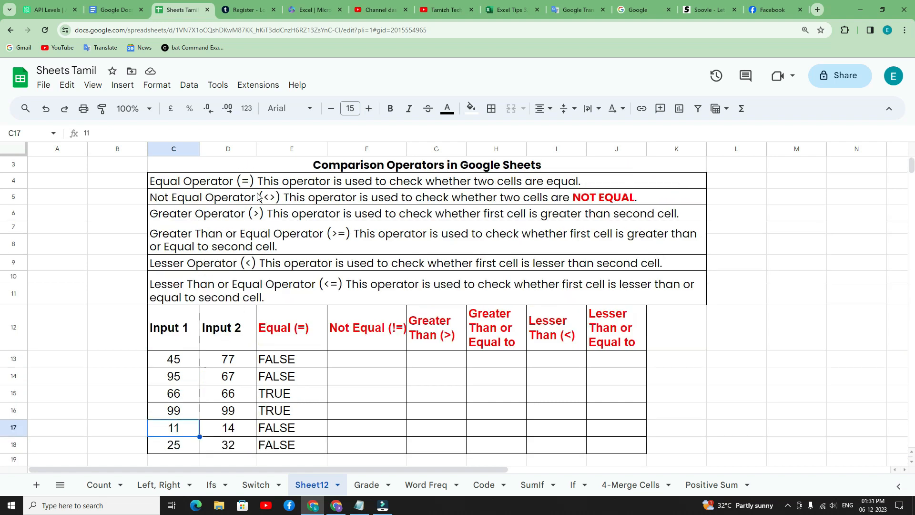
- Enter the formula =C13<>D13 in cell F13 and accept the suggested auto-fill for the Not Equal column down to row 18
{"action": "left_click", "coordinate": [346, 360]}
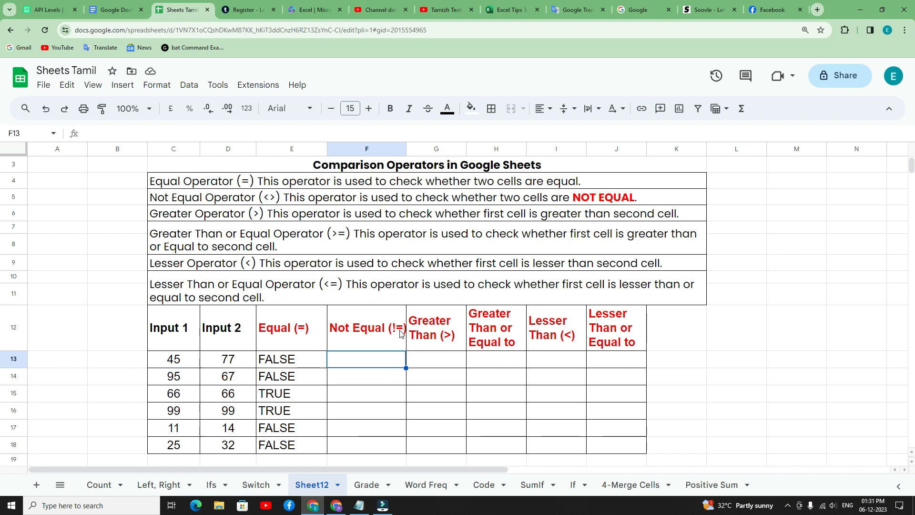
{"action": "left_click", "coordinate": [269, 203]}
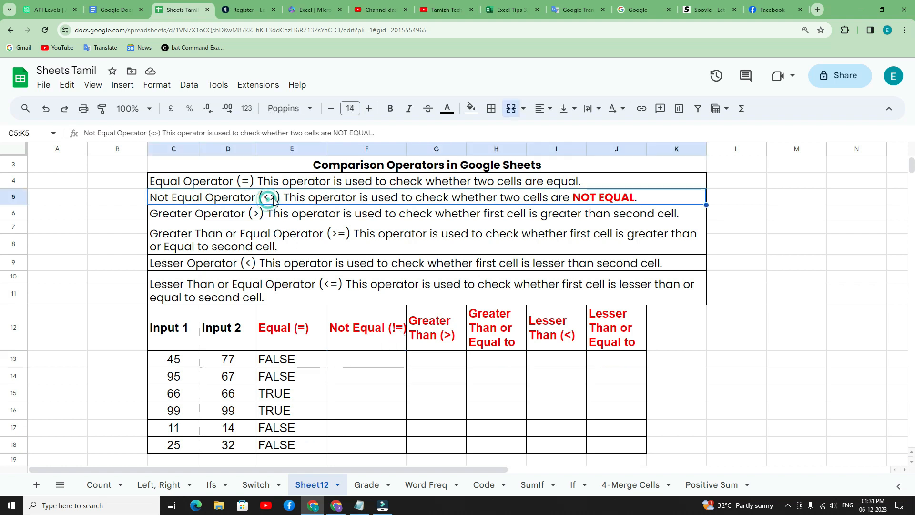
{"action": "left_click", "coordinate": [358, 363]}
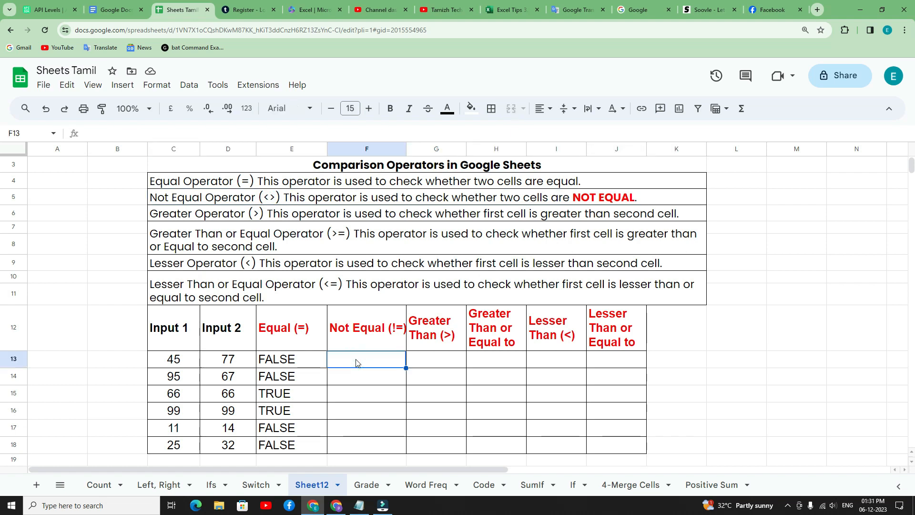
{"action": "type", "text": "="}
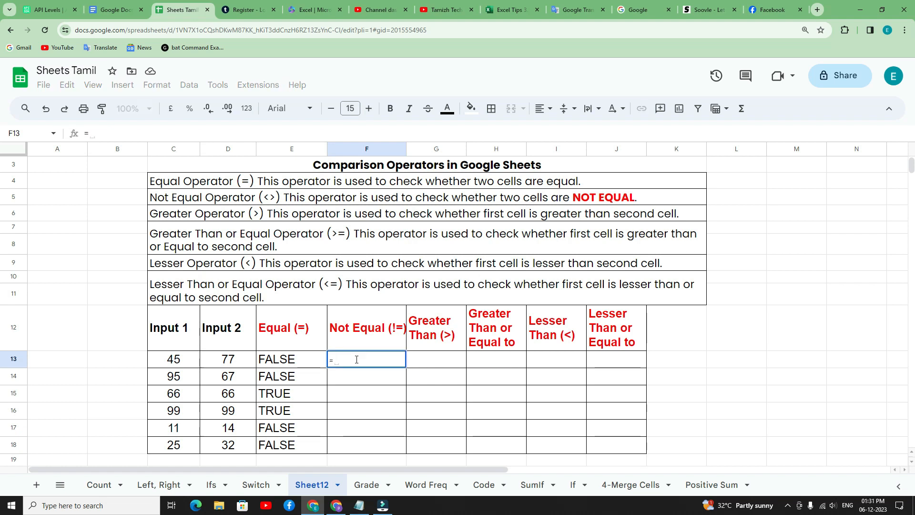
{"action": "left_click", "coordinate": [189, 362]}
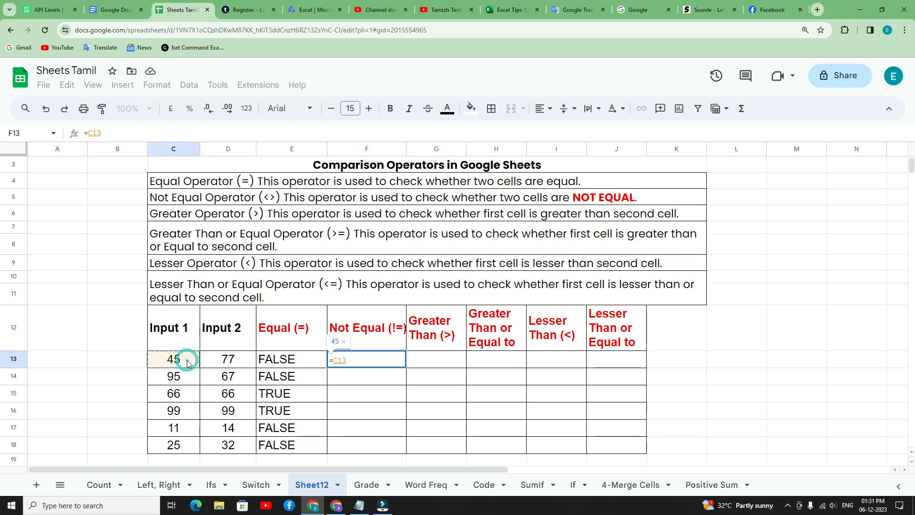
{"action": "type", "text": "<"}
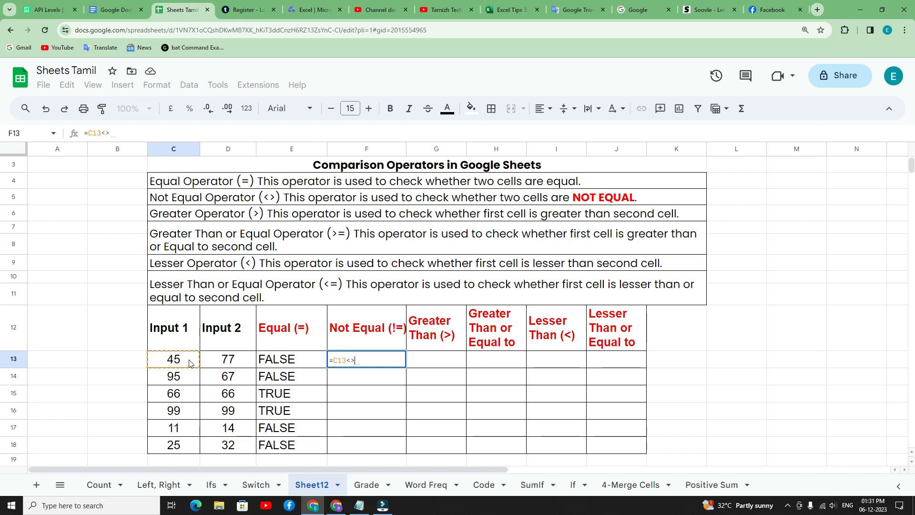
{"action": "type", "text": ">"}
{"action": "left_click", "coordinate": [217, 362]}
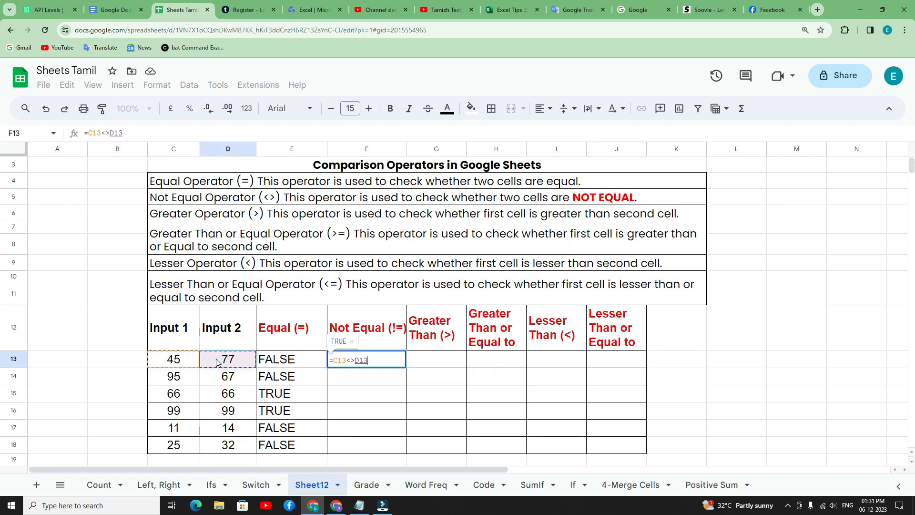
{"action": "key", "text": "Return"}
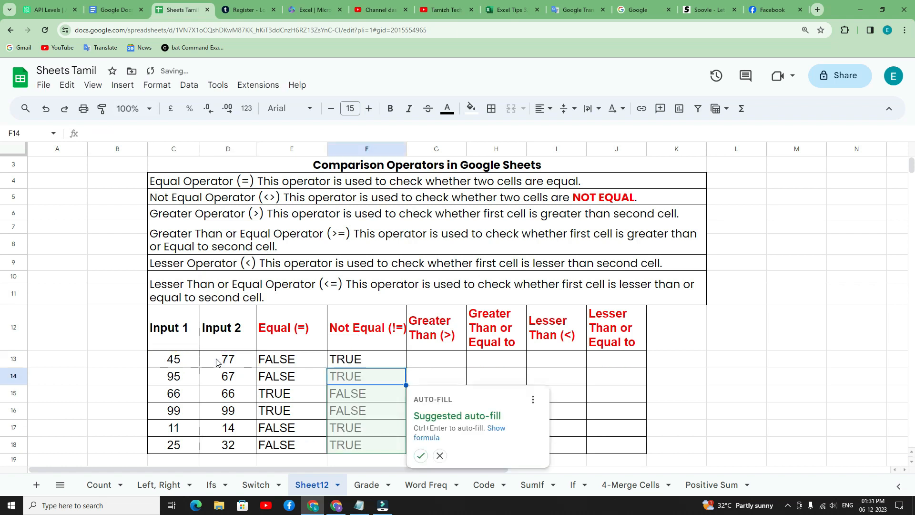
{"action": "left_click", "coordinate": [420, 455]}
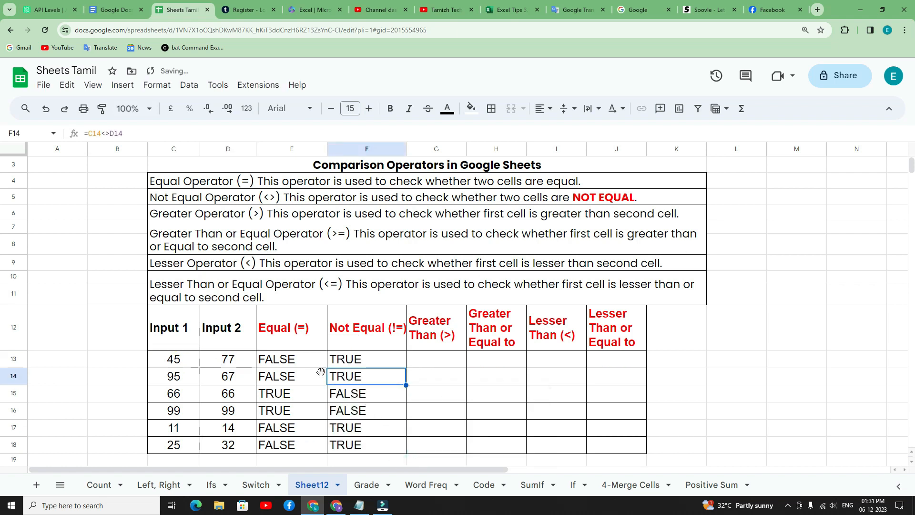
- Check the Not Equal column results row by row against the Input 1 and Input 2 pairs
{"action": "left_click", "coordinate": [184, 364]}
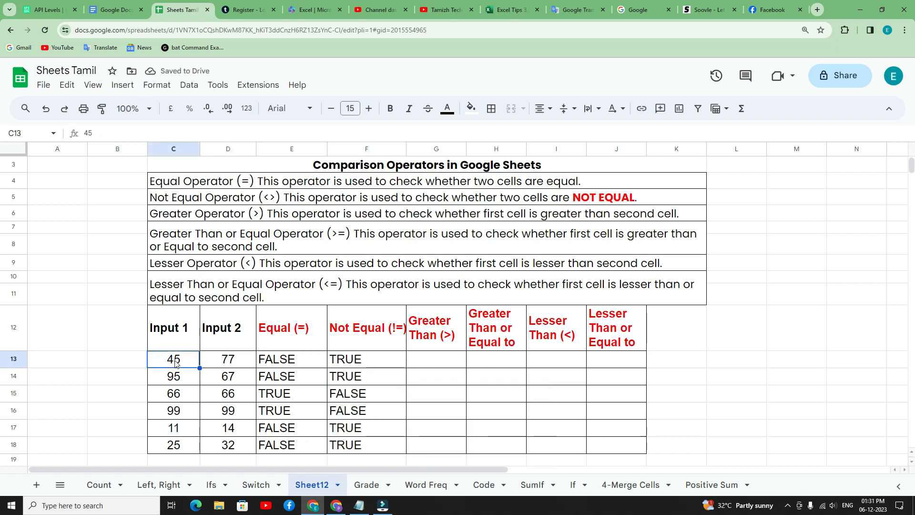
{"action": "left_click", "coordinate": [223, 361]}
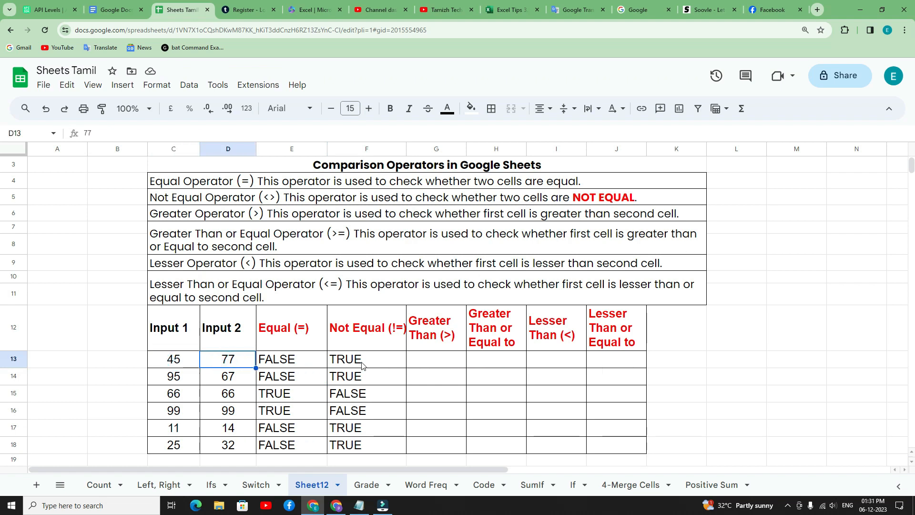
{"action": "left_click", "coordinate": [181, 380]}
{"action": "left_click", "coordinate": [227, 377]}
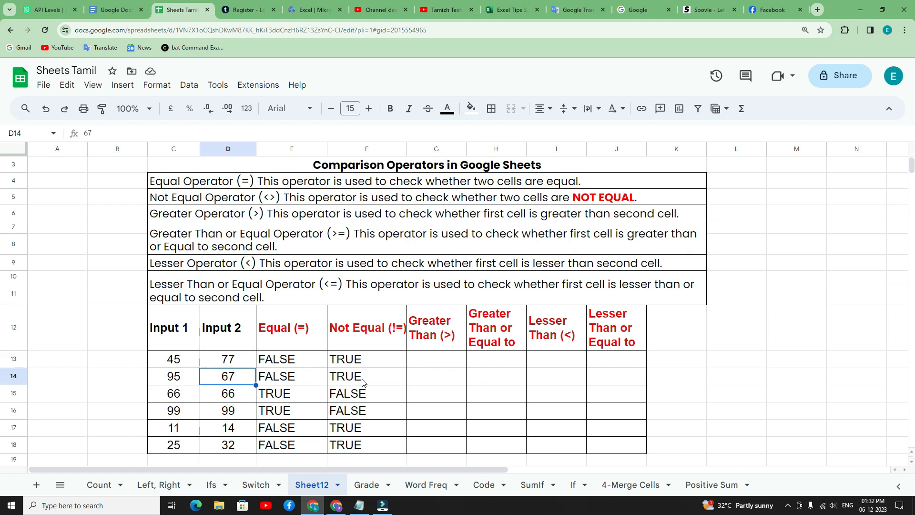
{"action": "left_click_drag", "start_coordinate": [173, 393], "coordinate": [224, 396]}
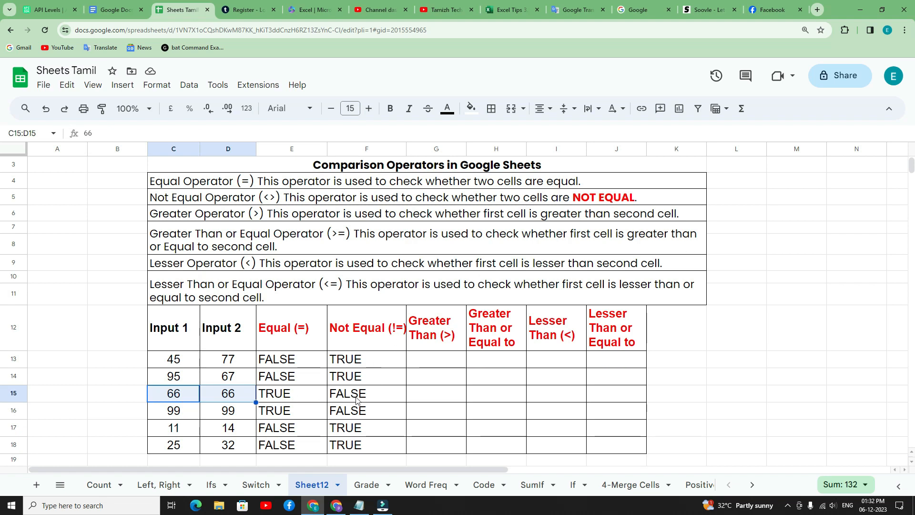
{"action": "left_click_drag", "start_coordinate": [174, 414], "coordinate": [229, 411]}
{"action": "left_click", "coordinate": [346, 410]}
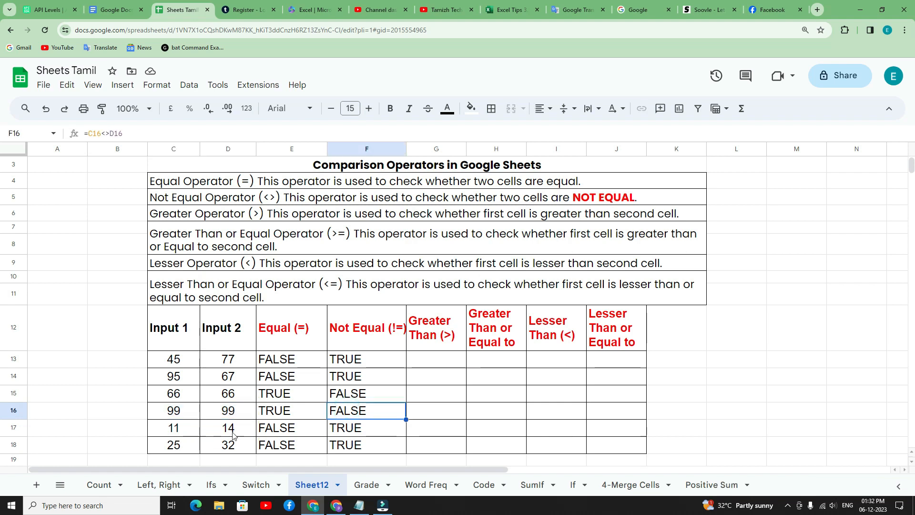
{"action": "left_click", "coordinate": [352, 427]}
{"action": "left_click_drag", "start_coordinate": [356, 434], "coordinate": [358, 445]}
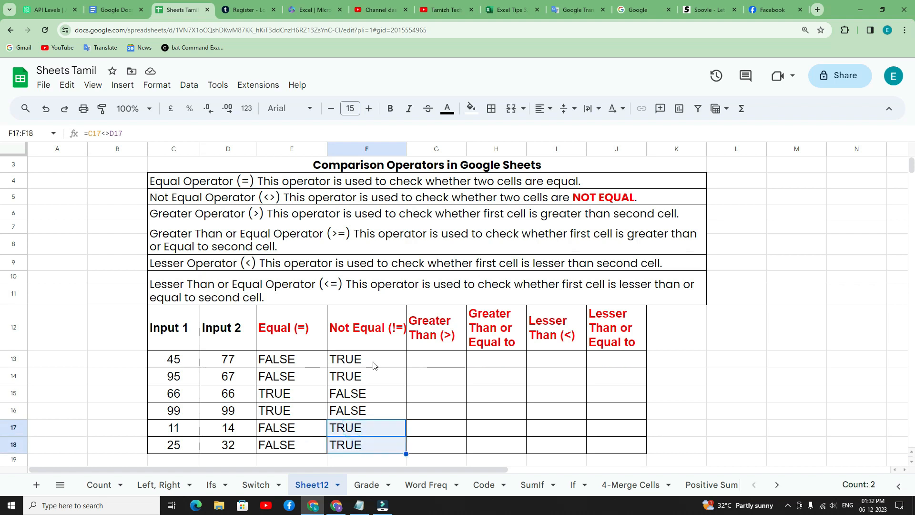
- Enter the formula =C13>D13 in cell G13, accept the suggested auto-fill for the Greater Than column down to row 18, and dismiss the notification
{"action": "left_click", "coordinate": [432, 364]}
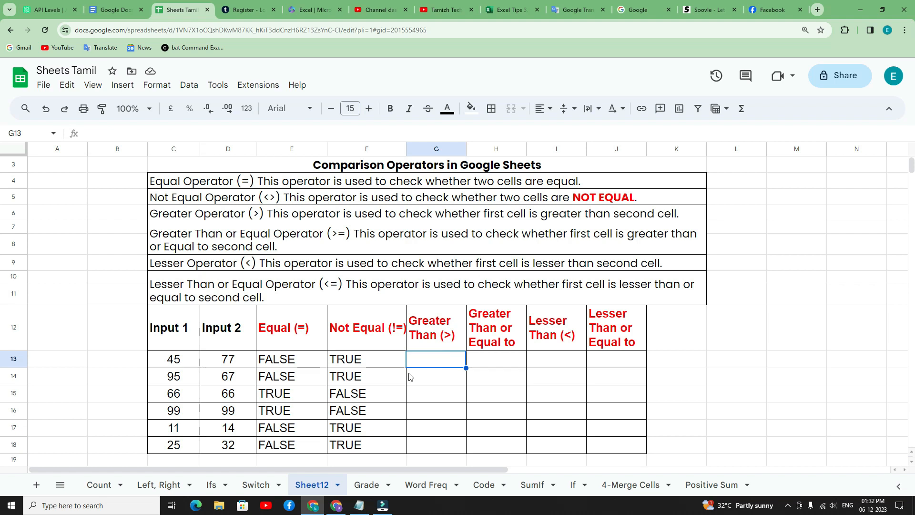
{"action": "type", "text": "="}
{"action": "left_click", "coordinate": [188, 358]}
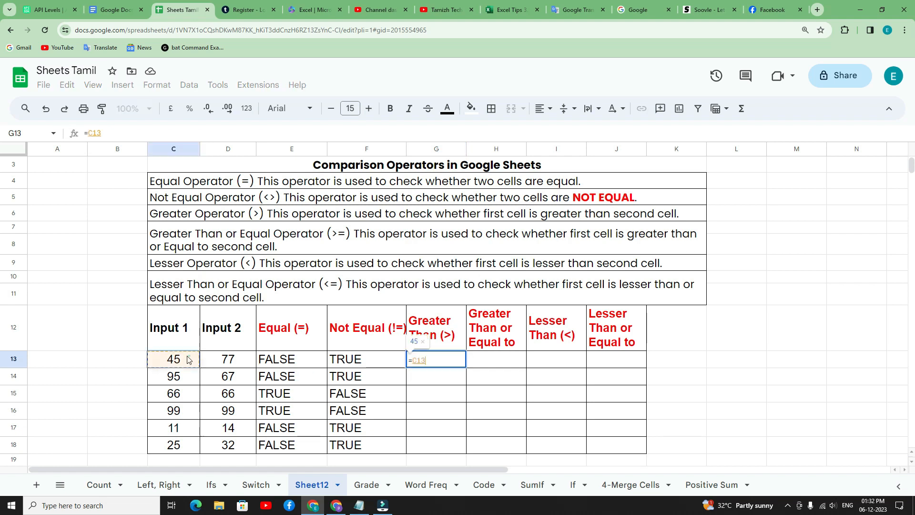
{"action": "type", "text": ">"}
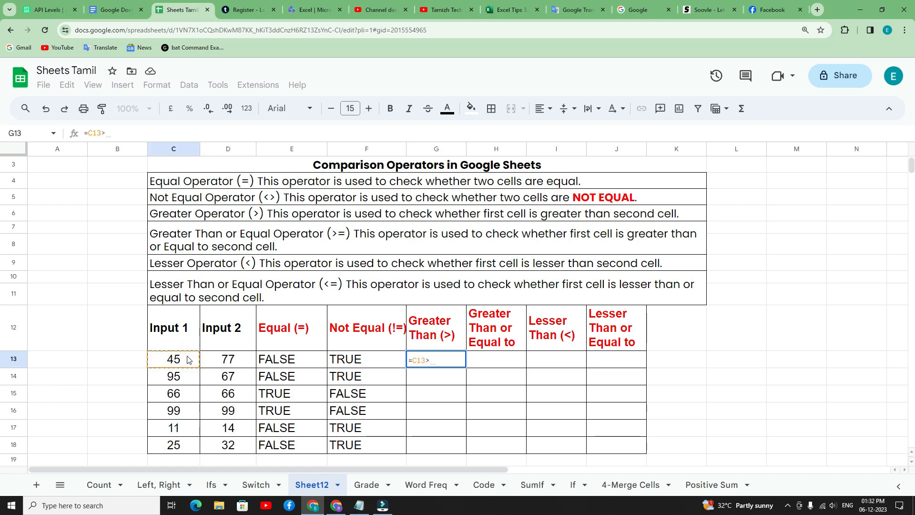
{"action": "left_click", "coordinate": [220, 361]}
{"action": "key", "text": "Return"}
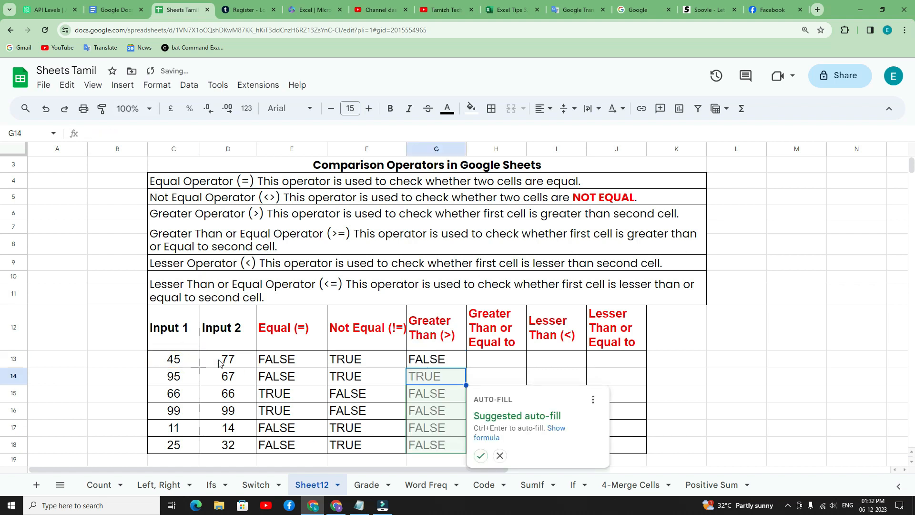
{"action": "left_click", "coordinate": [480, 456]}
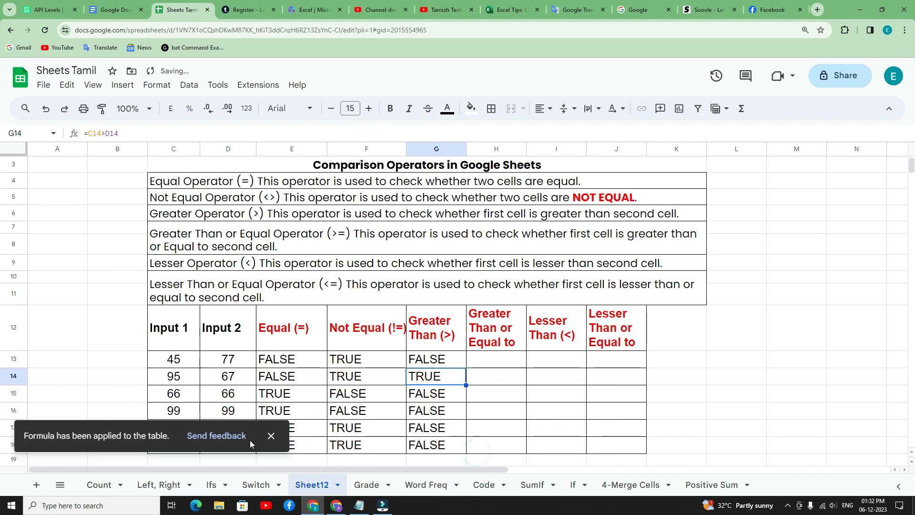
{"action": "left_click", "coordinate": [271, 436]}
- Check the Greater Than column results in rows 13, 14, 17 and 18 against their Input 1 and Input 2 values
{"action": "left_click", "coordinate": [173, 359]}
{"action": "left_click", "coordinate": [223, 362]}
{"action": "left_click", "coordinate": [172, 361]}
{"action": "left_click", "coordinate": [223, 362]}
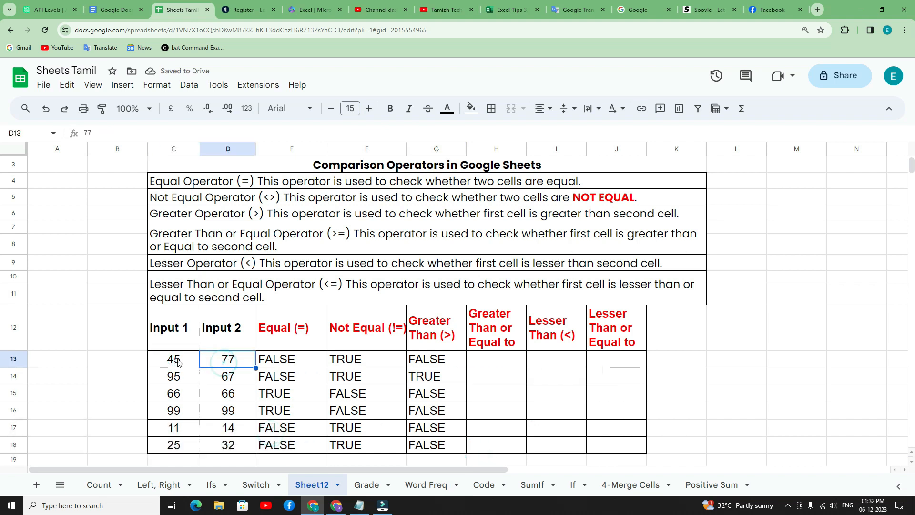
{"action": "left_click", "coordinate": [179, 362]}
{"action": "left_click", "coordinate": [237, 365]}
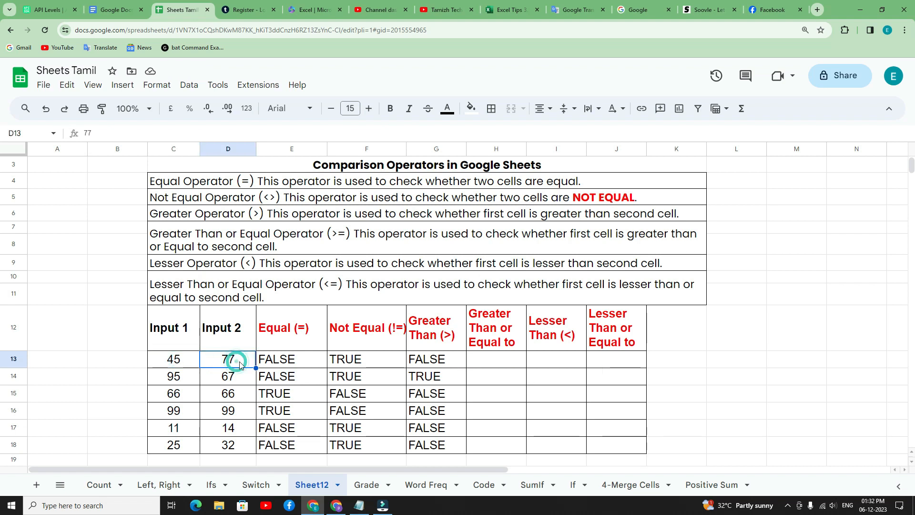
{"action": "left_click", "coordinate": [432, 366]}
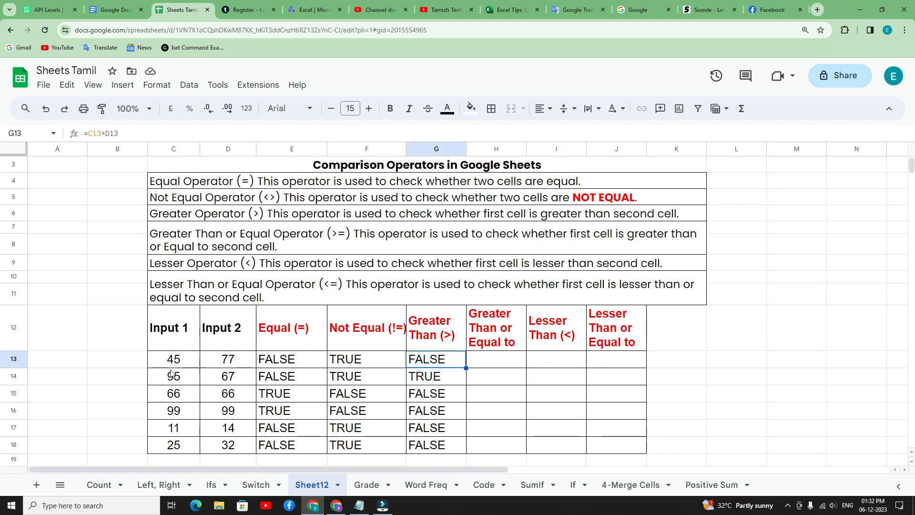
{"action": "left_click", "coordinate": [437, 382]}
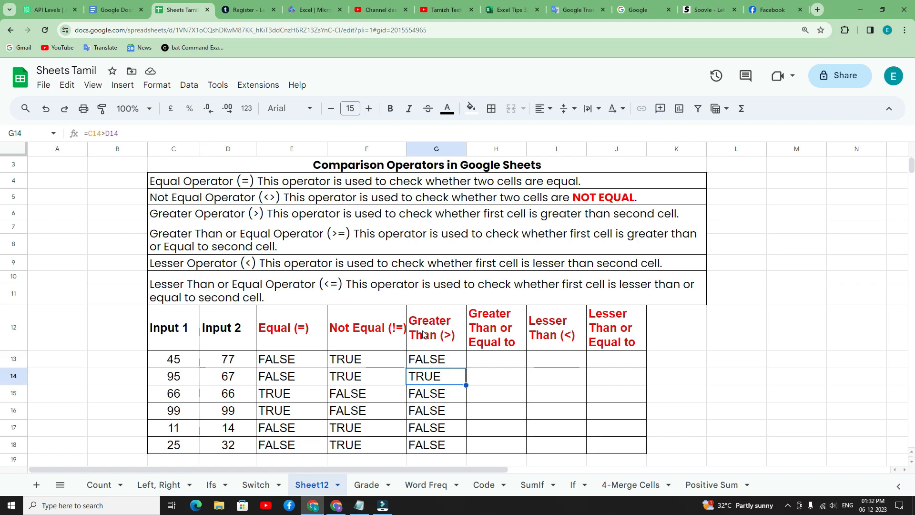
{"action": "left_click", "coordinate": [174, 362]}
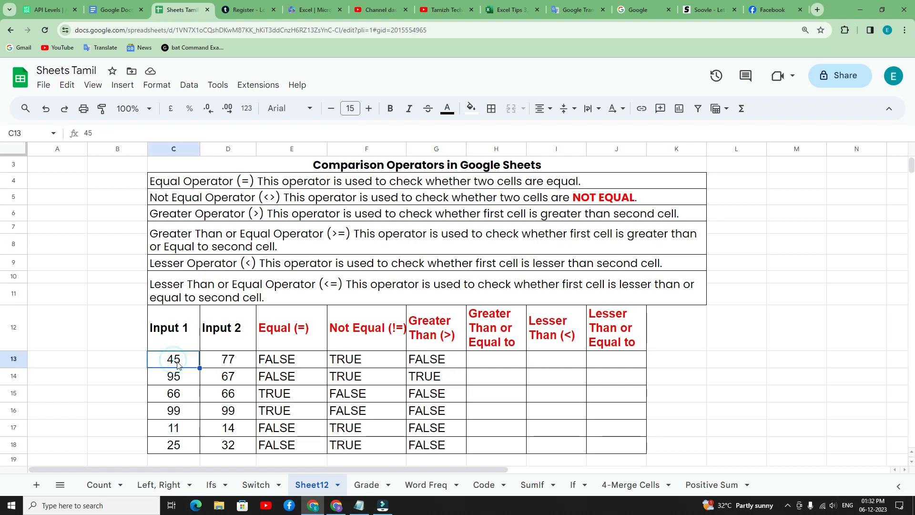
{"action": "left_click", "coordinate": [229, 364]}
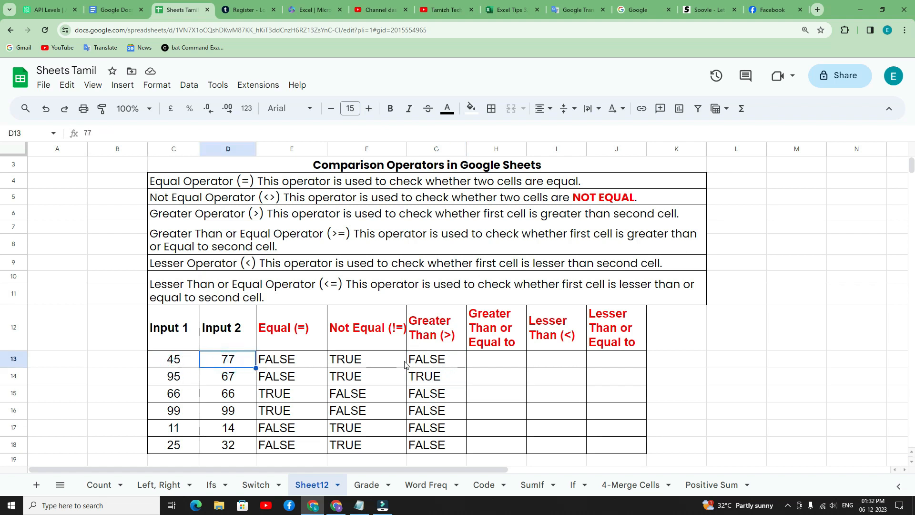
{"action": "left_click", "coordinate": [423, 364]}
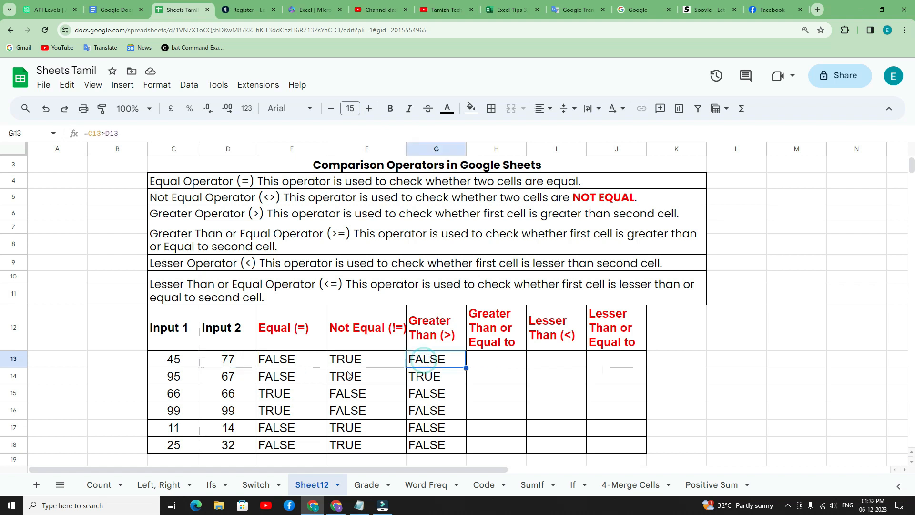
{"action": "left_click", "coordinate": [176, 381]}
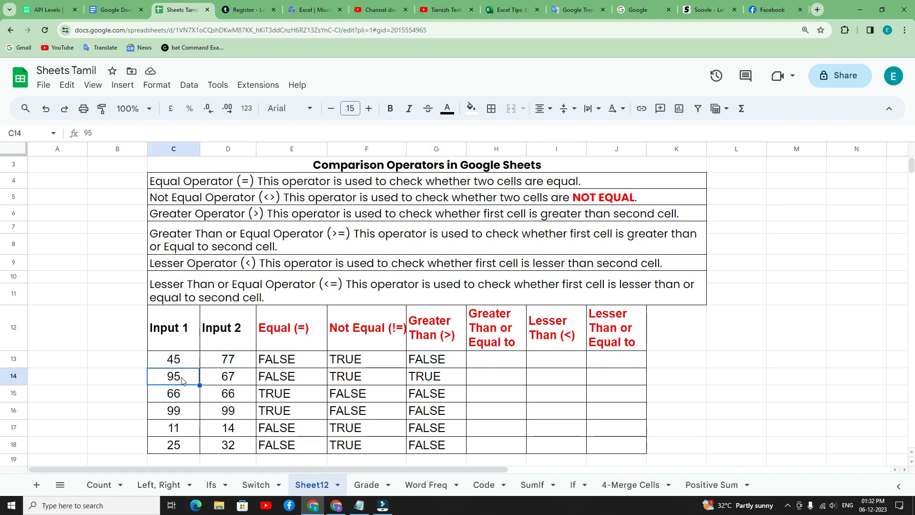
{"action": "left_click", "coordinate": [433, 380]}
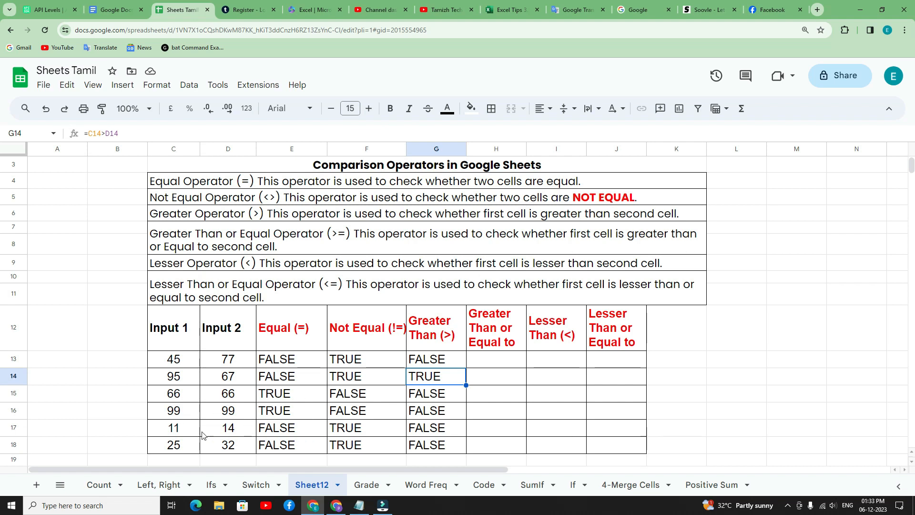
{"action": "left_click", "coordinate": [176, 430]}
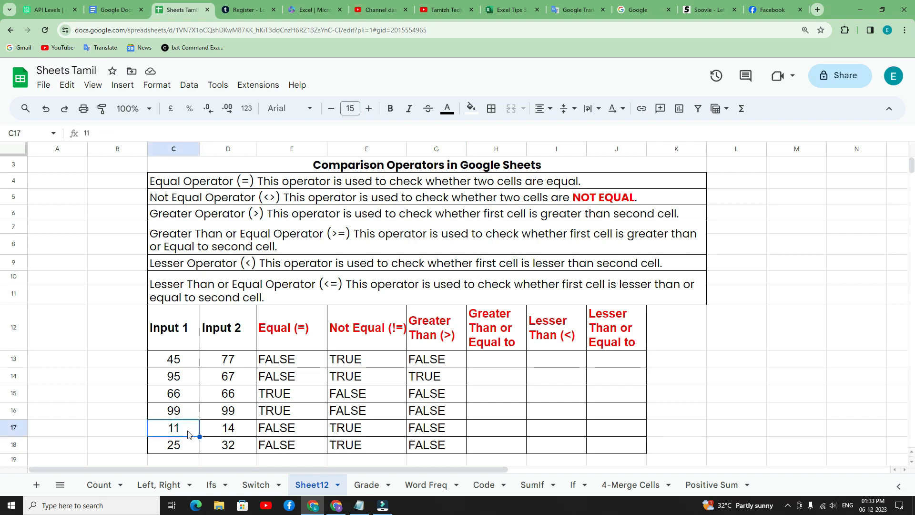
{"action": "left_click", "coordinate": [424, 431]}
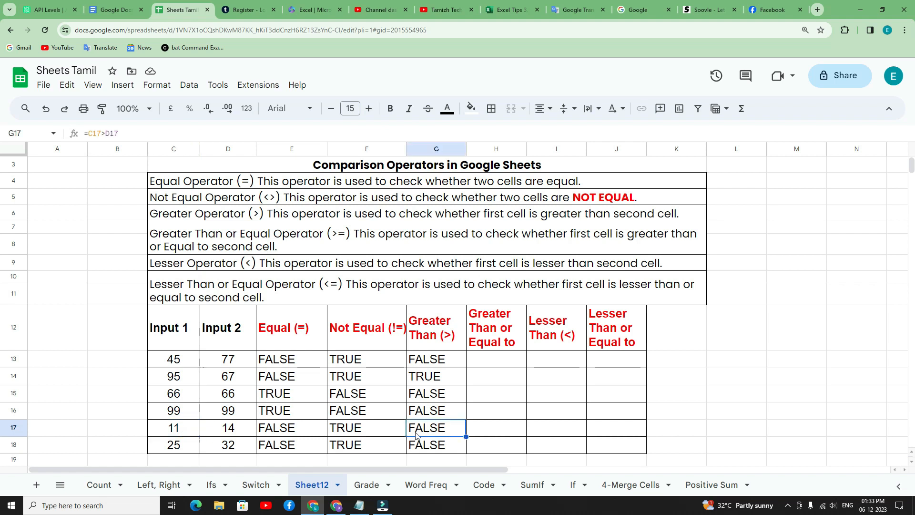
{"action": "left_click", "coordinate": [188, 452]}
{"action": "left_click", "coordinate": [187, 451]}
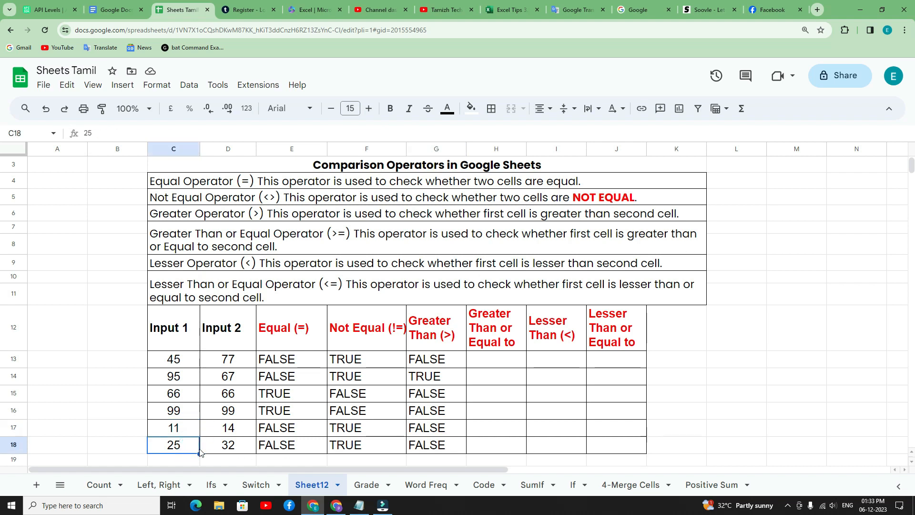
{"action": "left_click", "coordinate": [435, 449]}
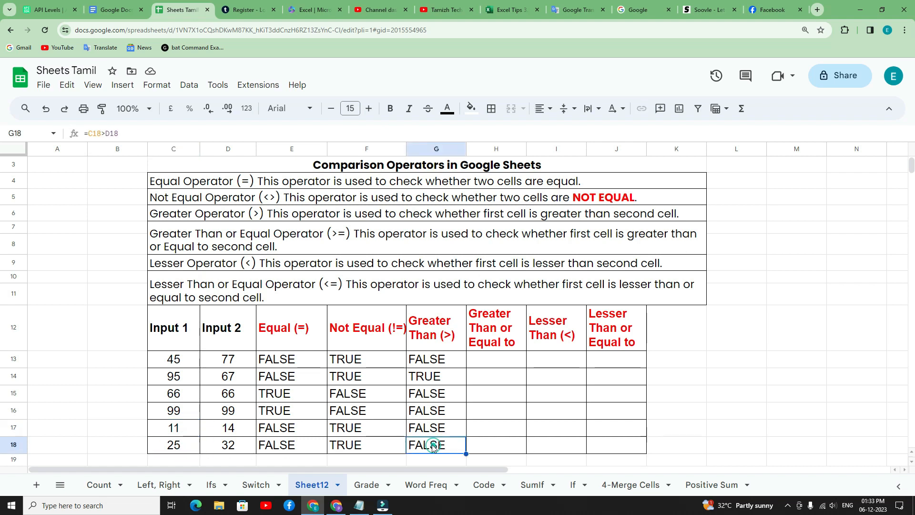
- Enter the formula =C13>=D13 in cell H13 and accept the suggested auto-fill for the Greater Than or Equal to column down to row 18
{"action": "left_click", "coordinate": [486, 367]}
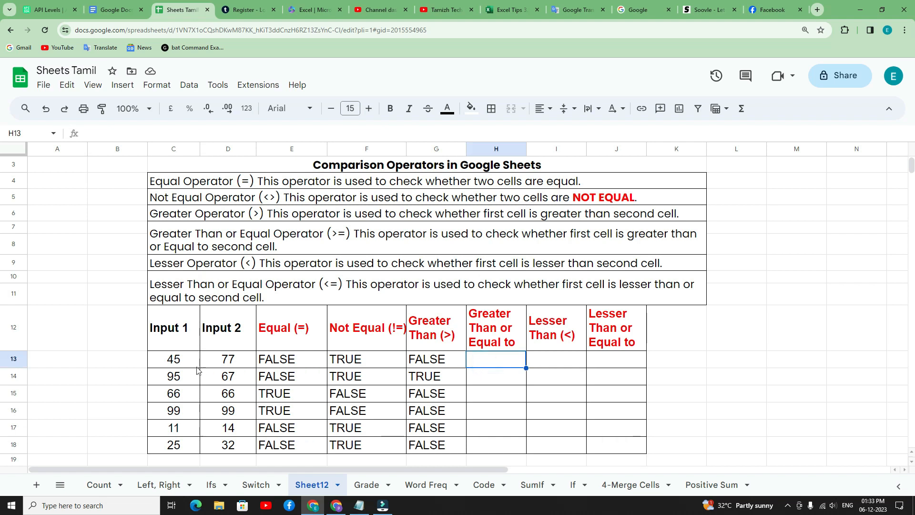
{"action": "type", "text": "="}
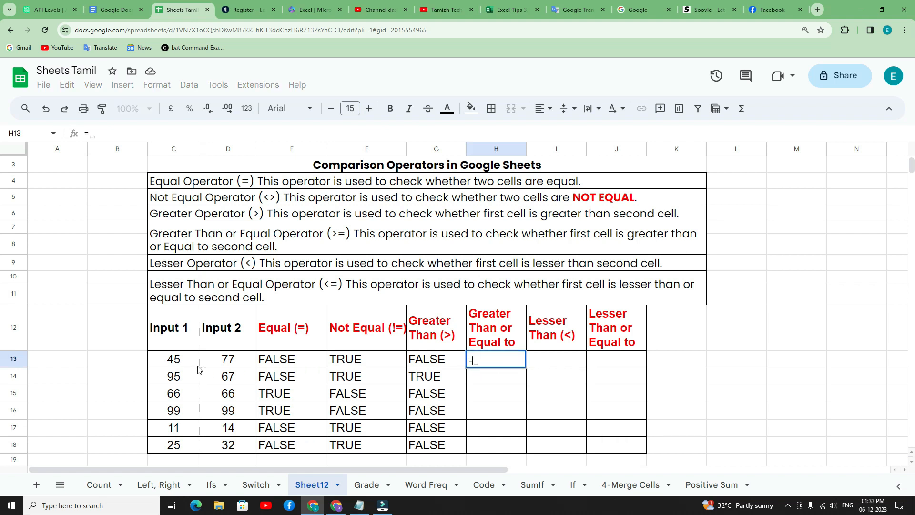
{"action": "left_click", "coordinate": [172, 365]}
{"action": "type", "text": ">"}
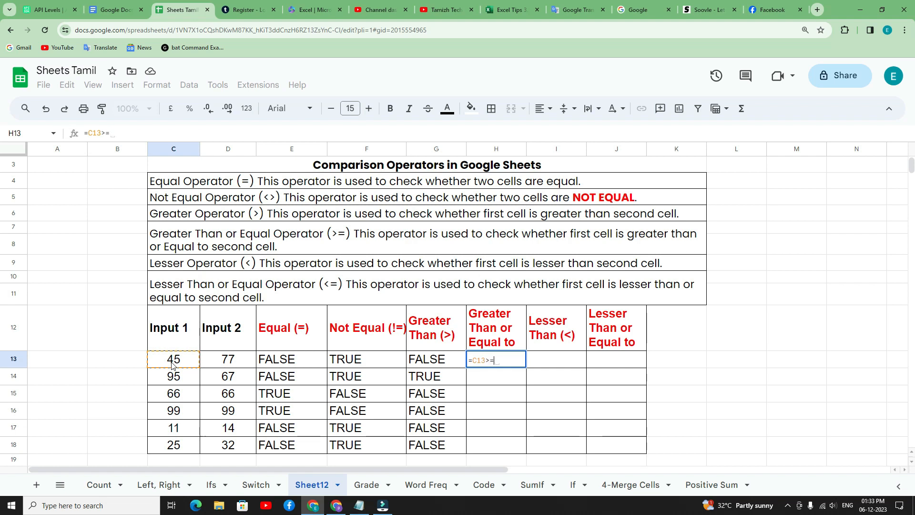
{"action": "type", "text": "="}
{"action": "left_click", "coordinate": [224, 360]}
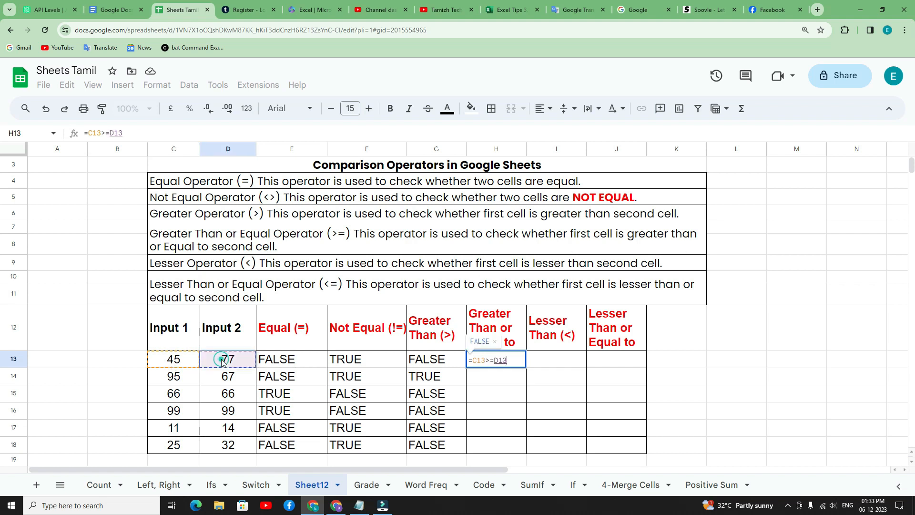
{"action": "key", "text": "Return"}
{"action": "left_click", "coordinate": [540, 455]}
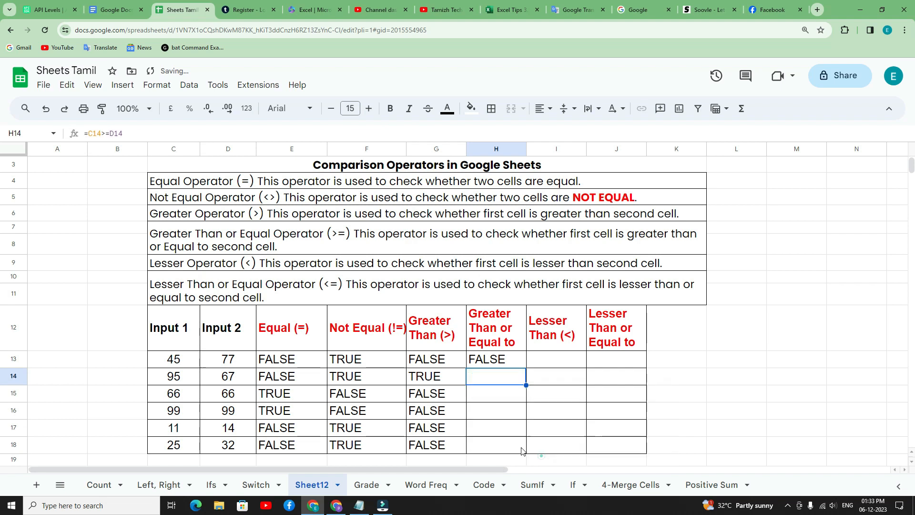
- Check the Greater Than or Equal to results in rows 13 to 18 against the input pairs, comparing row 15 with its Greater Than result
{"action": "scroll", "coordinate": [508, 392], "scroll_direction": "down", "scroll_amount": 1}
{"action": "left_click", "coordinate": [175, 327]}
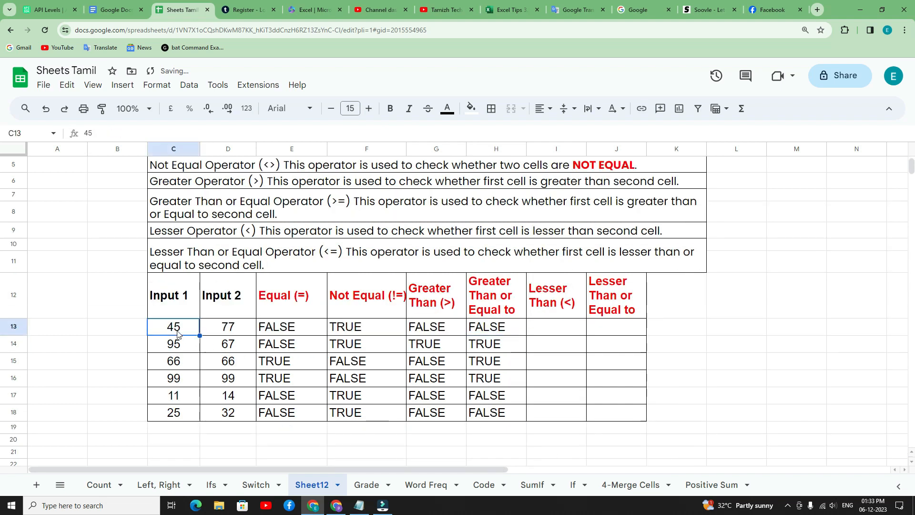
{"action": "left_click", "coordinate": [231, 335]}
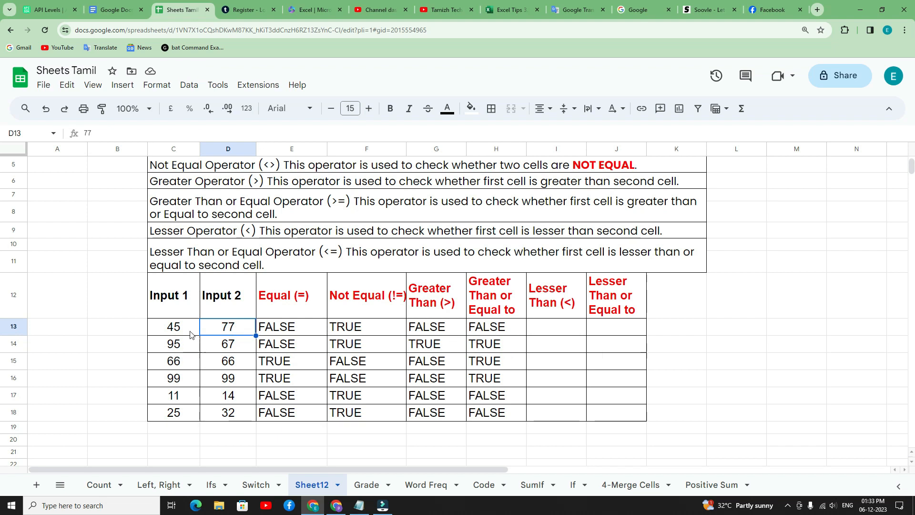
{"action": "left_click", "coordinate": [485, 329]}
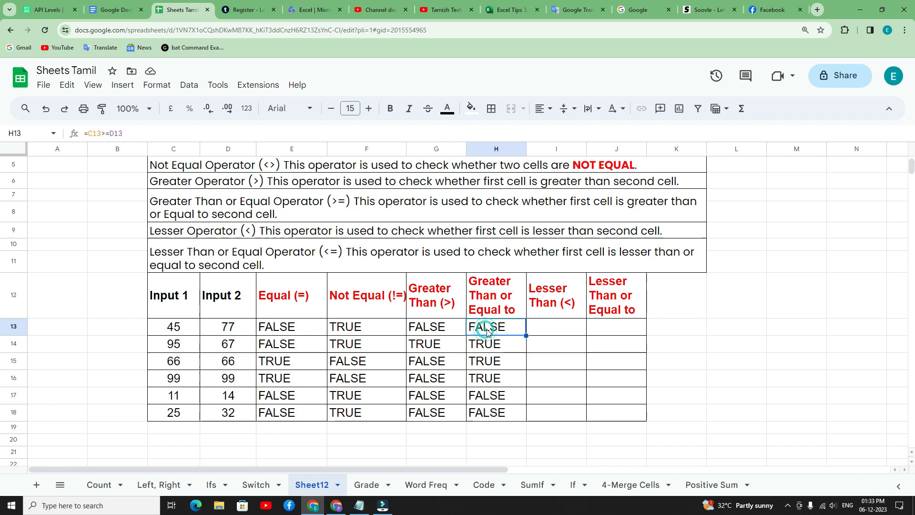
{"action": "left_click", "coordinate": [171, 349]}
{"action": "left_click", "coordinate": [170, 351]}
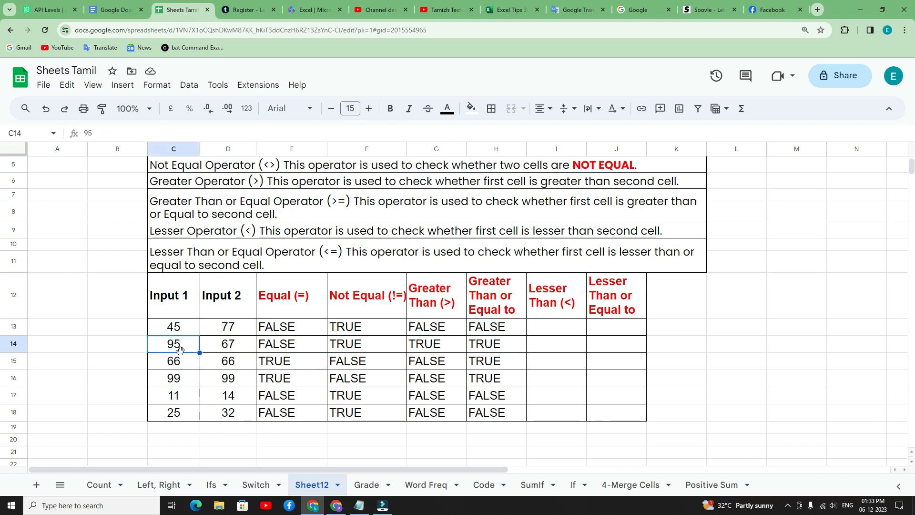
{"action": "left_click", "coordinate": [487, 348]}
{"action": "left_click", "coordinate": [184, 361]}
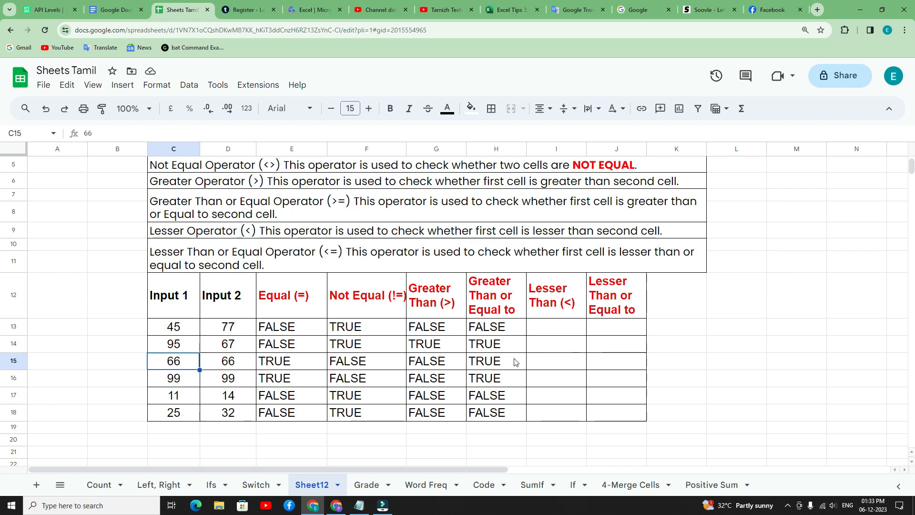
{"action": "left_click", "coordinate": [492, 364]}
{"action": "left_click", "coordinate": [430, 365]}
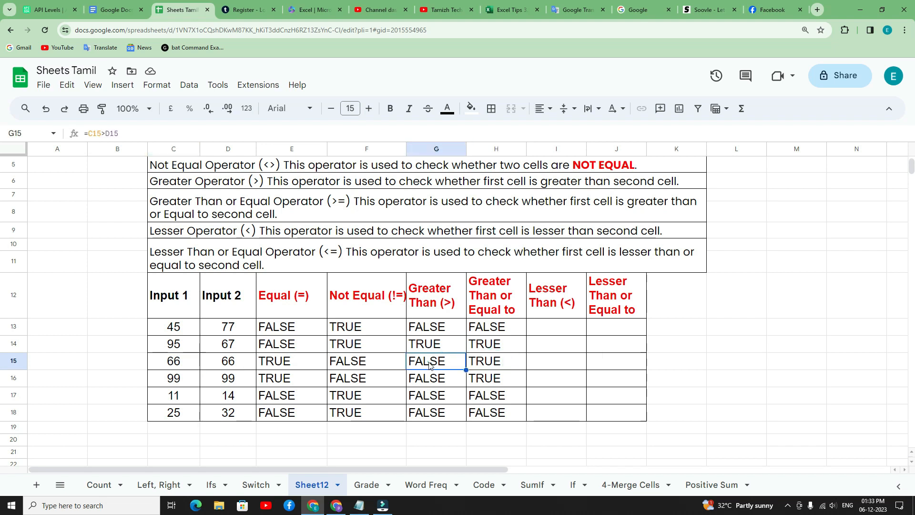
{"action": "left_click", "coordinate": [188, 381]}
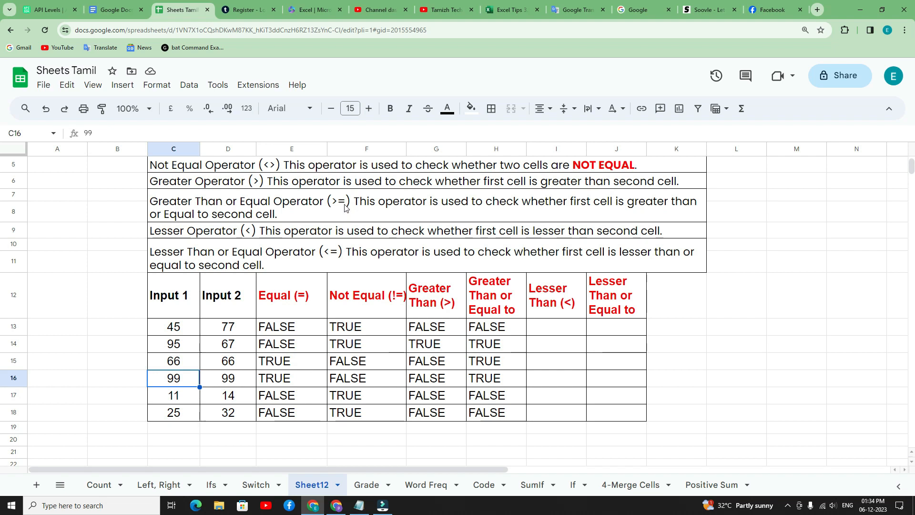
{"action": "left_click_drag", "start_coordinate": [431, 361], "coordinate": [484, 378]}
{"action": "left_click", "coordinate": [189, 399]}
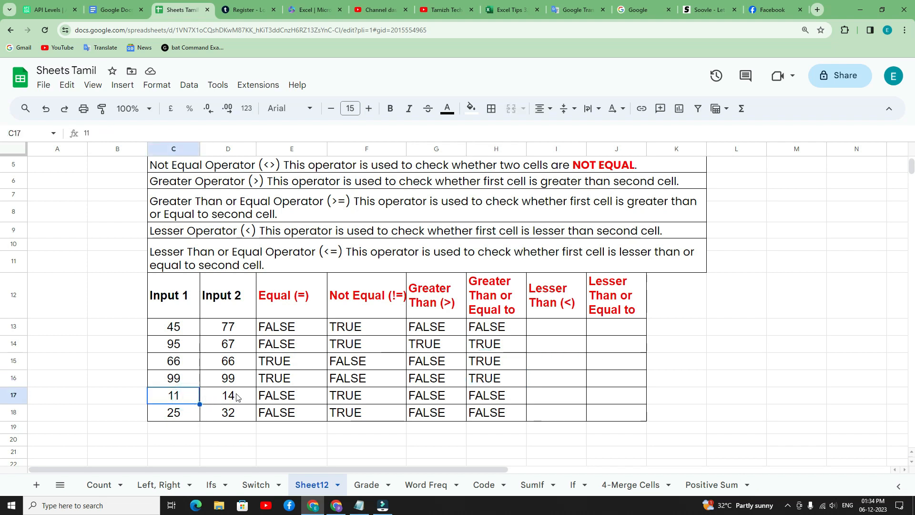
{"action": "left_click", "coordinate": [491, 398]}
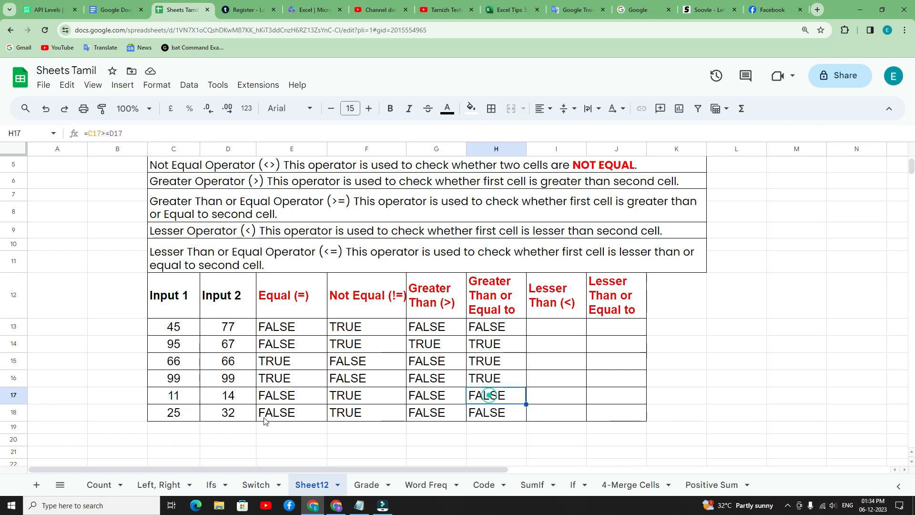
{"action": "left_click", "coordinate": [204, 414]}
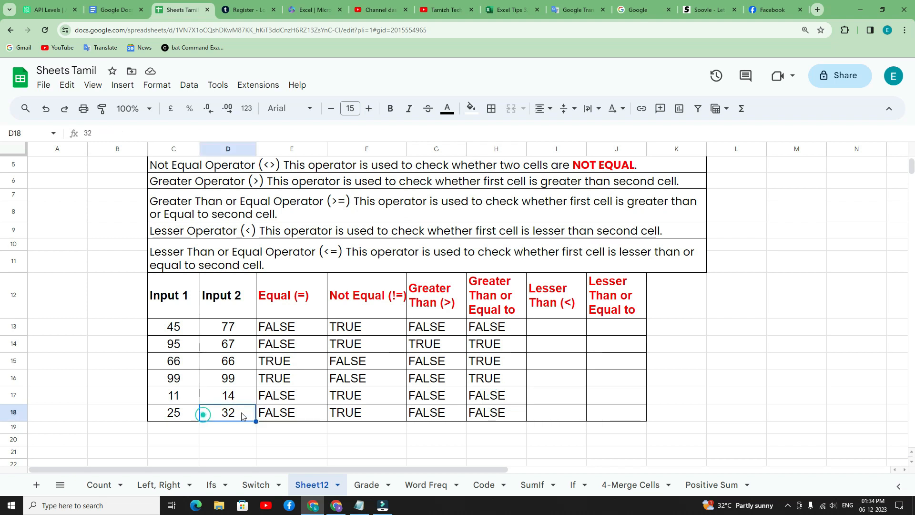
{"action": "left_click", "coordinate": [498, 417]}
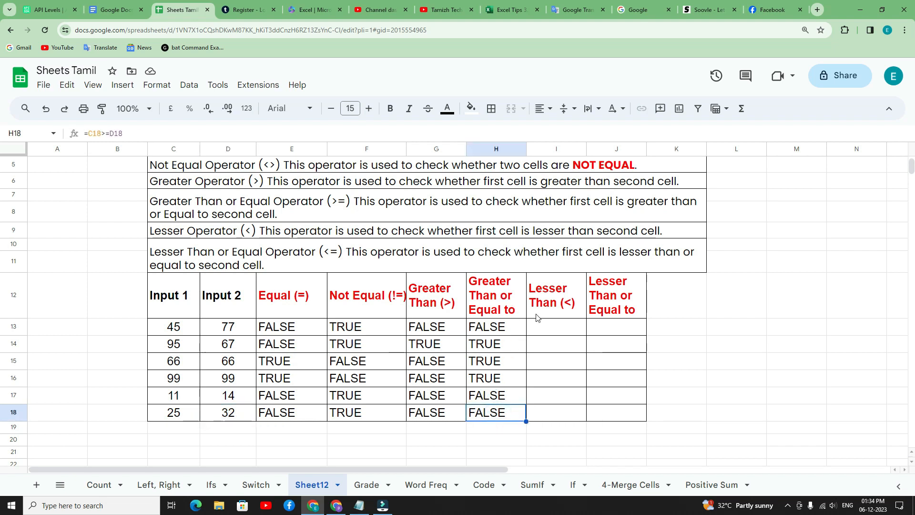
- Enter the formula =C13<D13 in cell I13 and accept the suggested auto-fill for the Lesser Than column down to row 18
{"action": "left_click", "coordinate": [545, 325]}
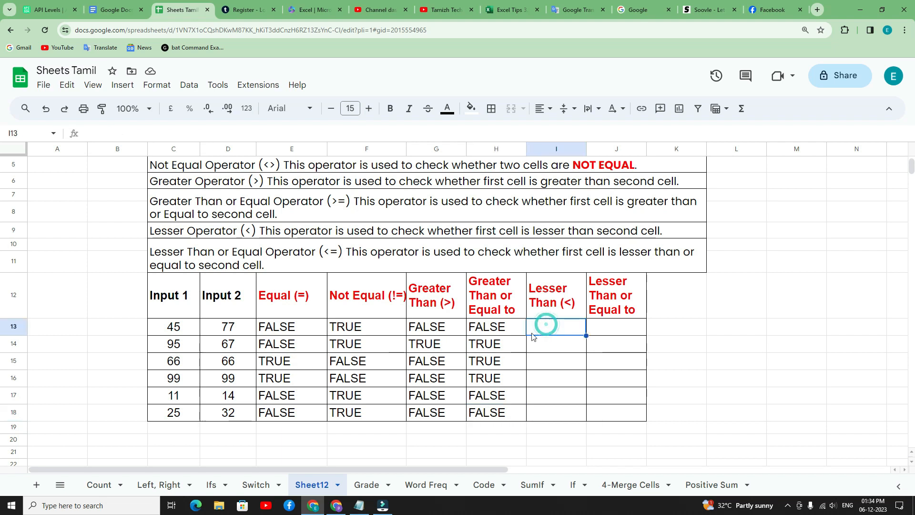
{"action": "type", "text": "="}
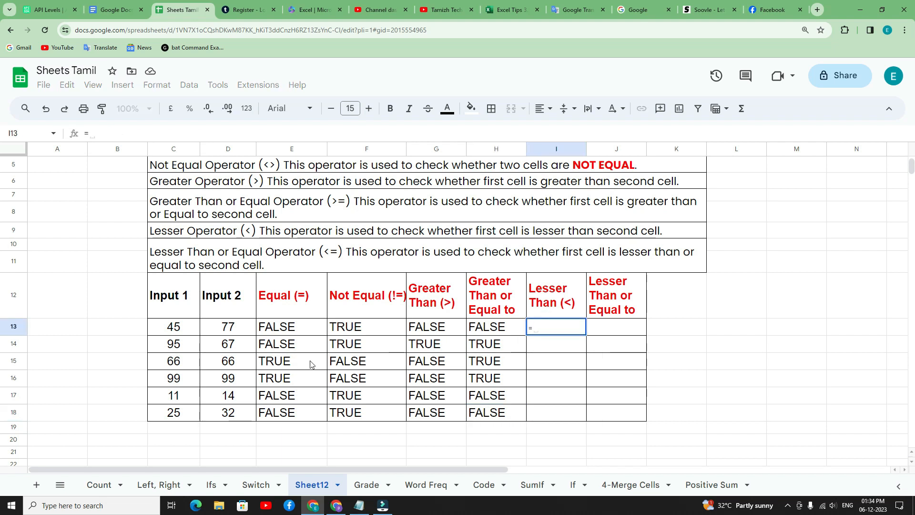
{"action": "left_click", "coordinate": [179, 331]}
{"action": "type", "text": "<"}
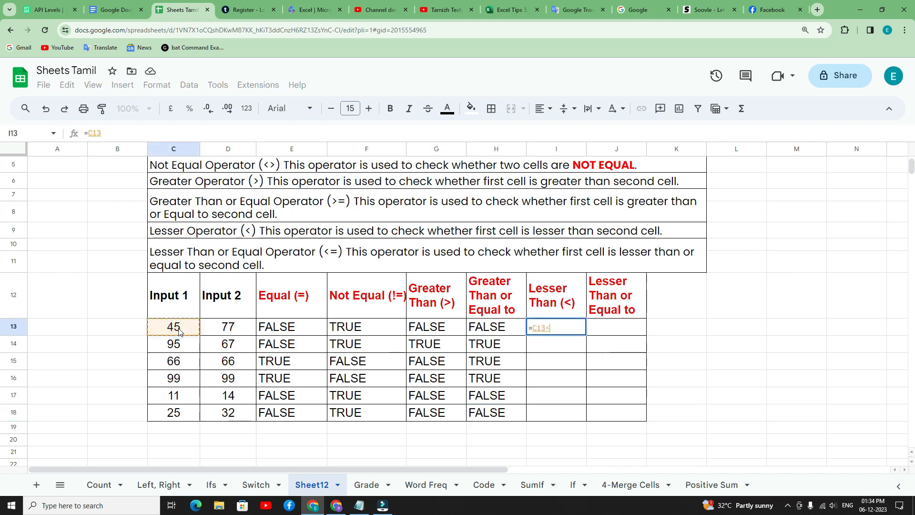
{"action": "left_click", "coordinate": [218, 330]}
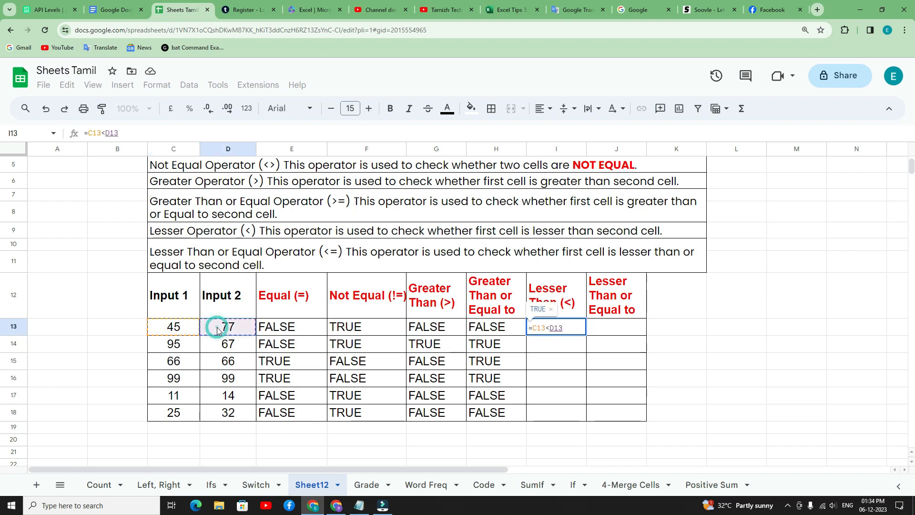
{"action": "key", "text": "Return"}
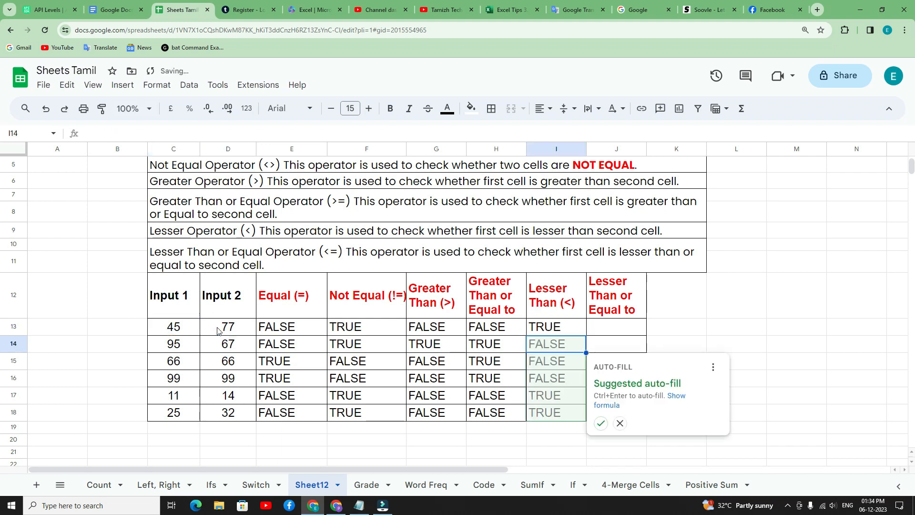
{"action": "left_click", "coordinate": [601, 423]}
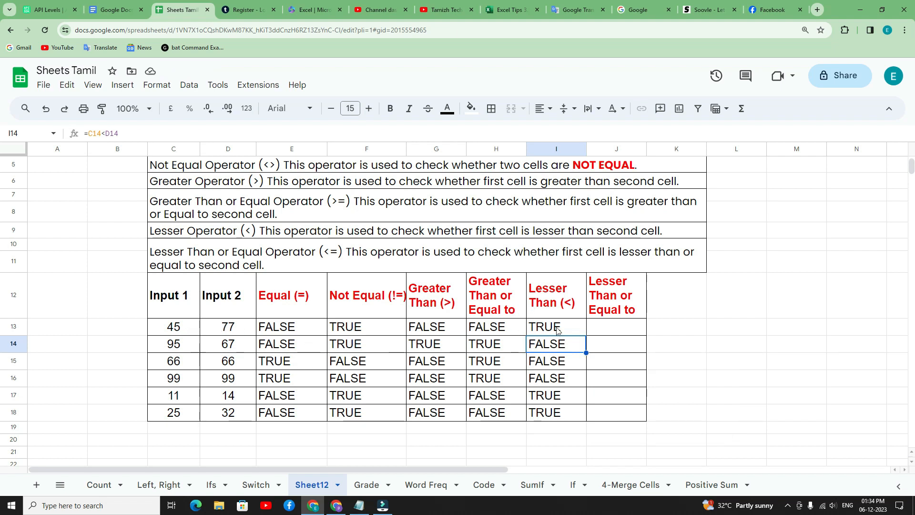
- Check the Lesser Than results in rows 13 to 18 against the input pairs, rechecking the equal pairs in rows 15 and 16
{"action": "left_click_drag", "start_coordinate": [163, 332], "coordinate": [231, 332]}
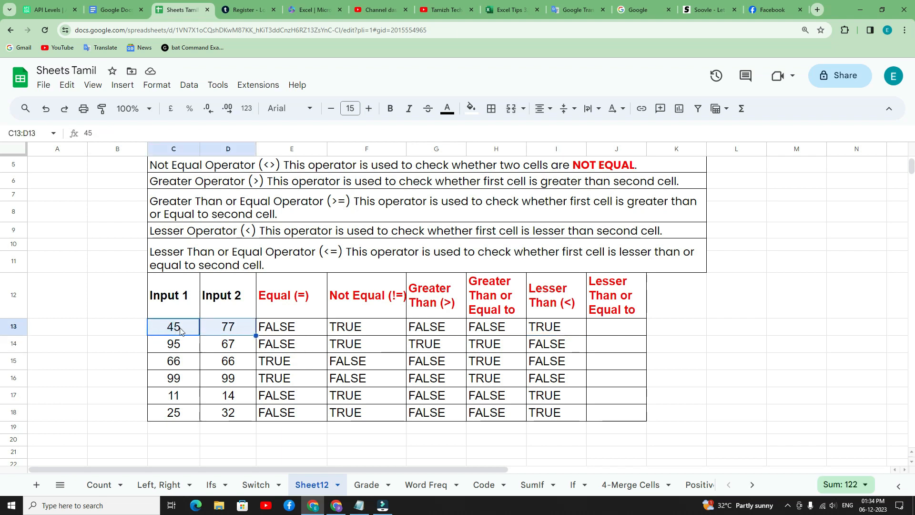
{"action": "left_click", "coordinate": [546, 329]}
{"action": "left_click_drag", "start_coordinate": [174, 343], "coordinate": [240, 347]}
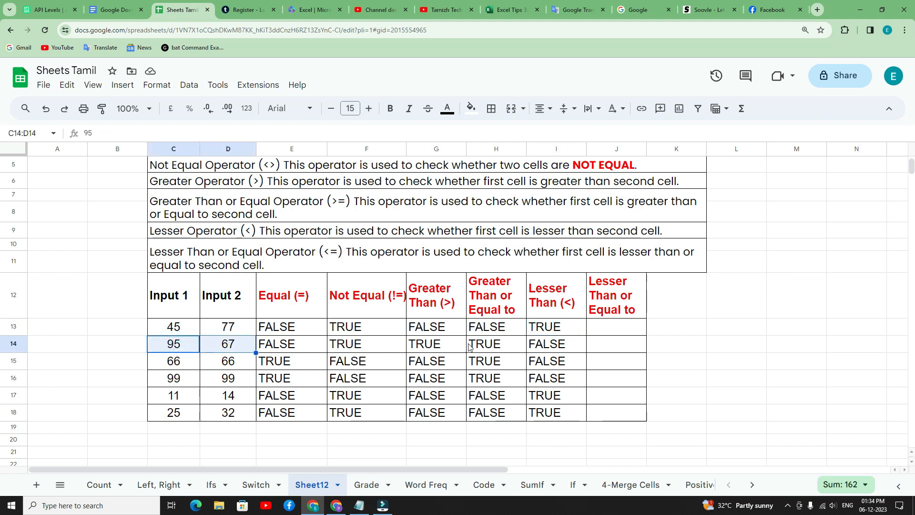
{"action": "left_click", "coordinate": [550, 346]}
{"action": "left_click_drag", "start_coordinate": [174, 365], "coordinate": [229, 379]}
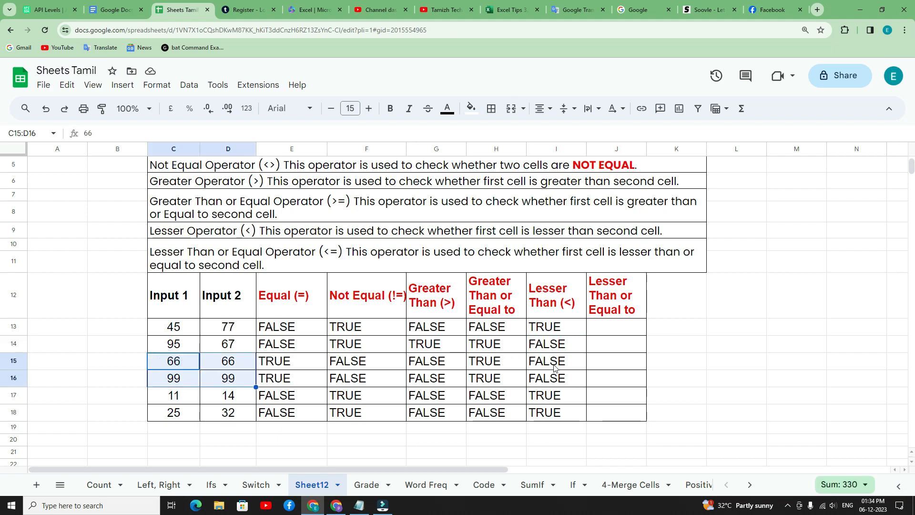
{"action": "left_click_drag", "start_coordinate": [565, 362], "coordinate": [555, 379]}
{"action": "left_click_drag", "start_coordinate": [169, 395], "coordinate": [228, 398]}
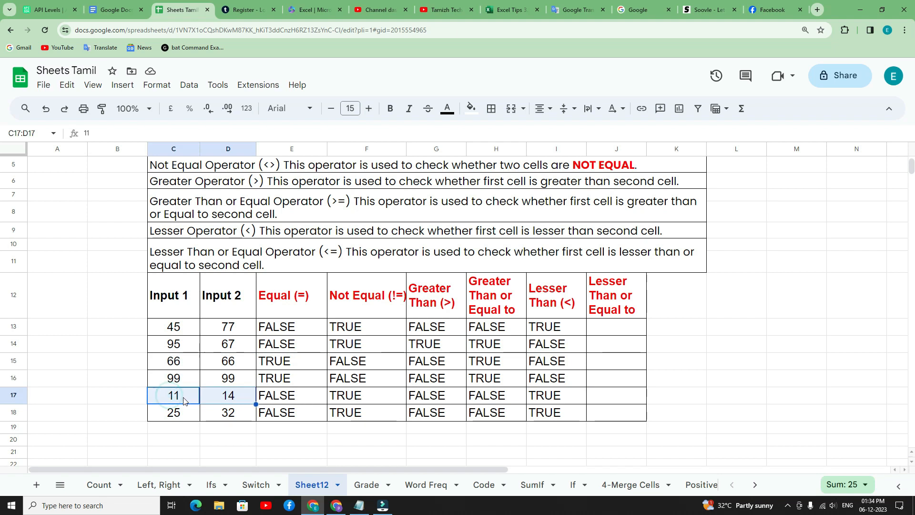
{"action": "left_click", "coordinate": [237, 399]}
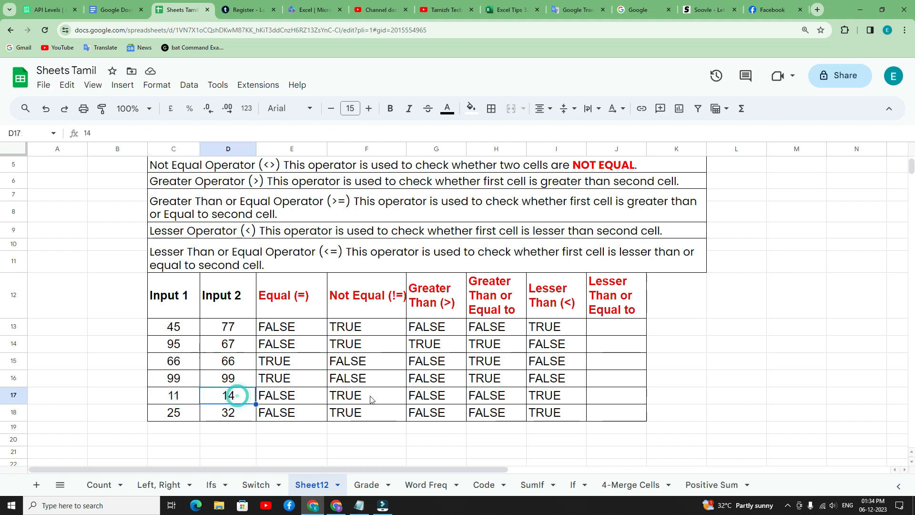
{"action": "left_click", "coordinate": [551, 396]}
{"action": "left_click", "coordinate": [169, 413]}
{"action": "left_click", "coordinate": [224, 413]}
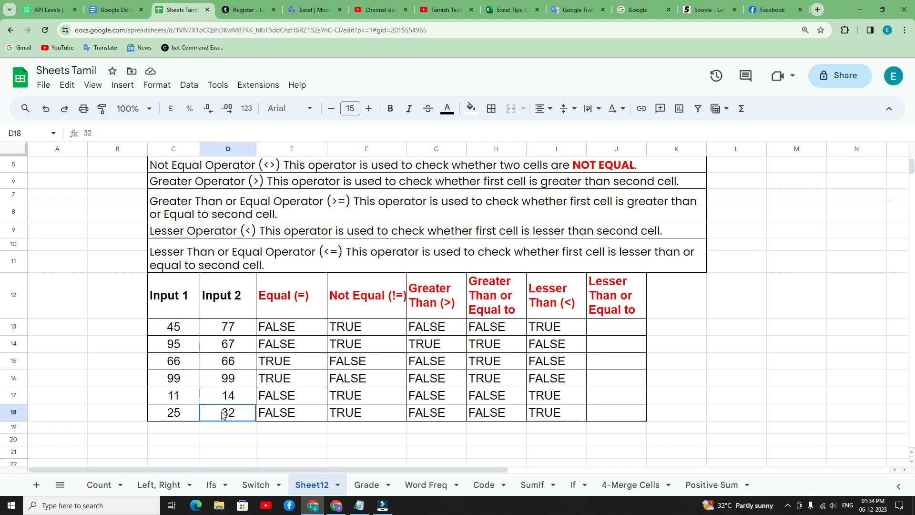
{"action": "left_click", "coordinate": [556, 413]}
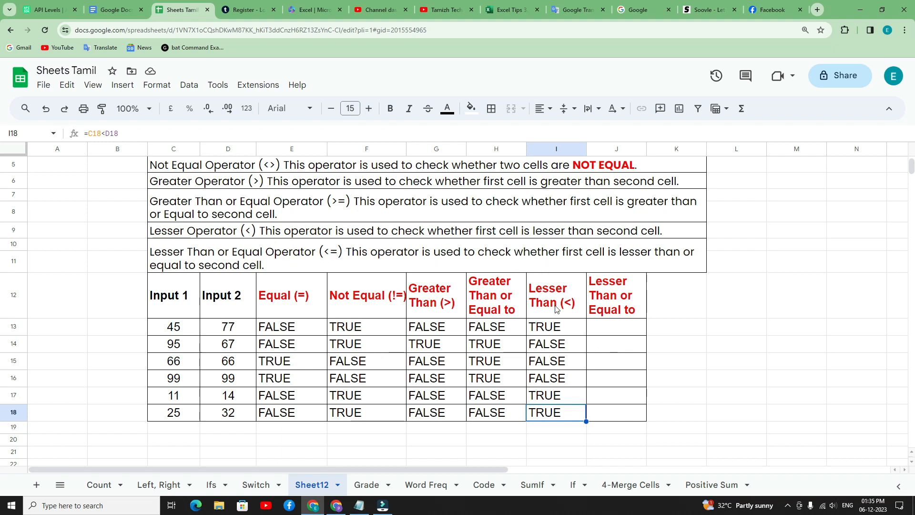
{"action": "left_click_drag", "start_coordinate": [170, 365], "coordinate": [223, 380]}
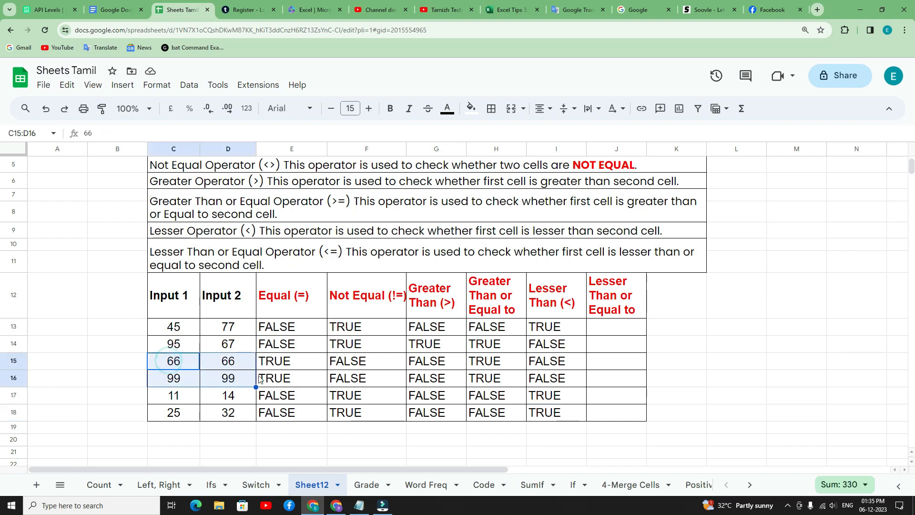
{"action": "left_click_drag", "start_coordinate": [556, 360], "coordinate": [558, 379]}
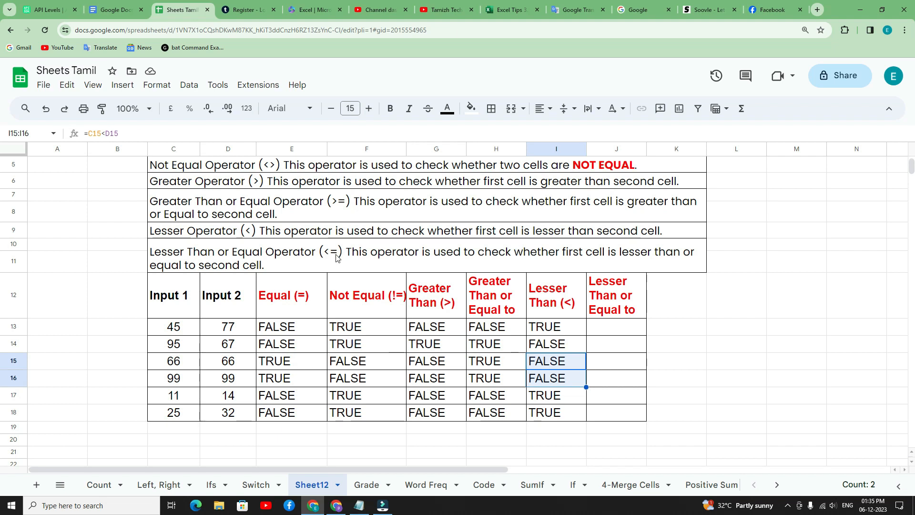
{"action": "left_click_drag", "start_coordinate": [176, 361], "coordinate": [230, 378]}
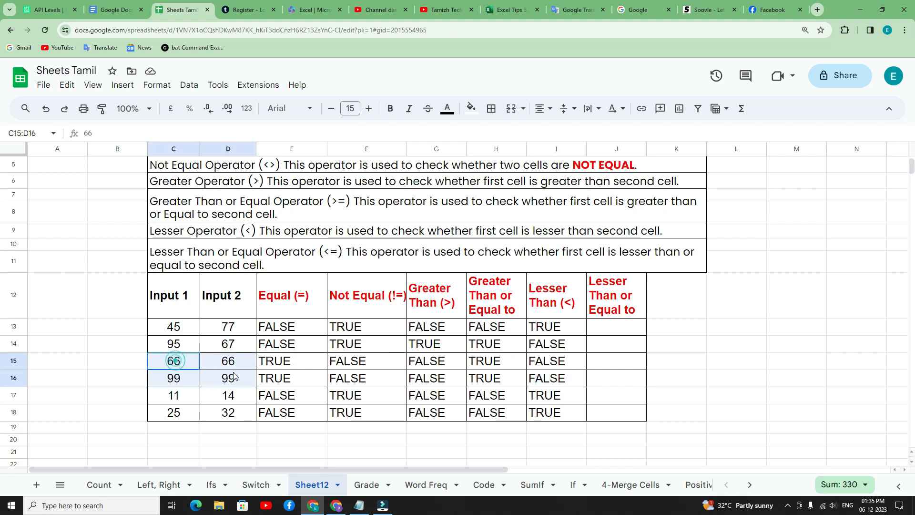
{"action": "left_click", "coordinate": [613, 367]}
- Enter the formula =C13<=D13 in cell J13 and accept the suggested auto-fill for the Lesser Than or Equal to column down to row 18
{"action": "left_click", "coordinate": [605, 329]}
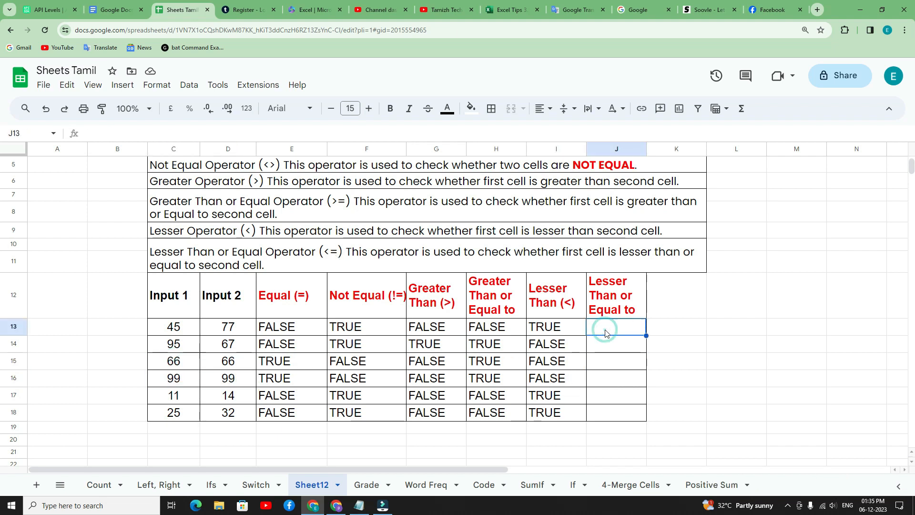
{"action": "type", "text": "="}
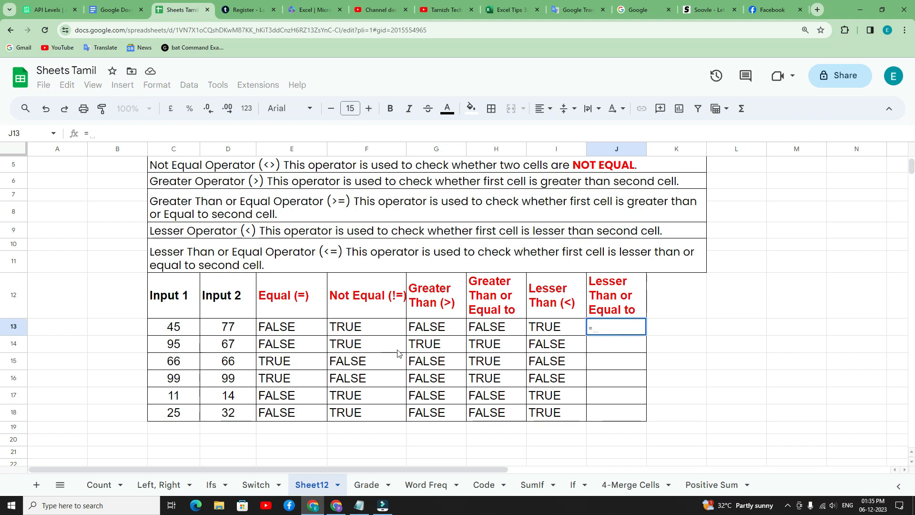
{"action": "left_click", "coordinate": [169, 331]}
{"action": "type", "text": "<"}
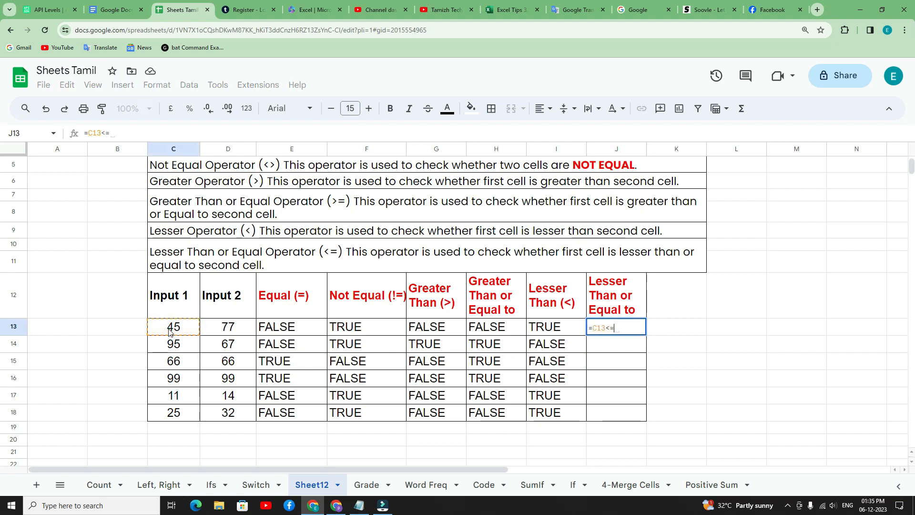
{"action": "type", "text": "="}
{"action": "left_click", "coordinate": [234, 330]}
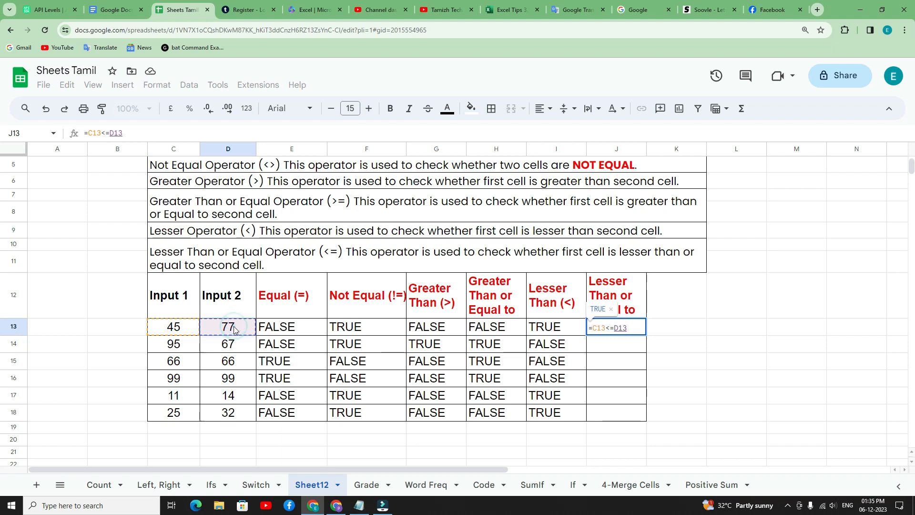
{"action": "key", "text": "Return"}
{"action": "left_click", "coordinate": [661, 422]}
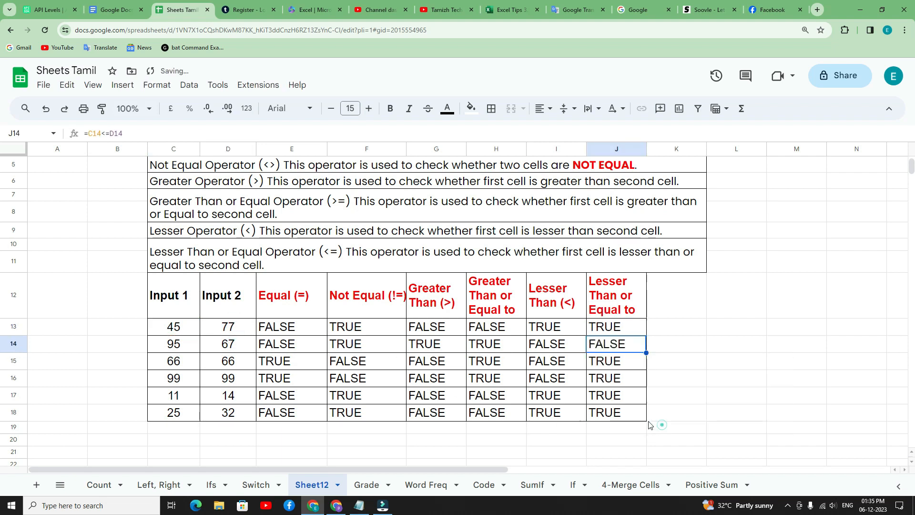
- Check the Lesser Than or Equal to results in rows 13 to 18 against the input pairs, and review the operator descriptions above the table
{"action": "left_click", "coordinate": [603, 334]}
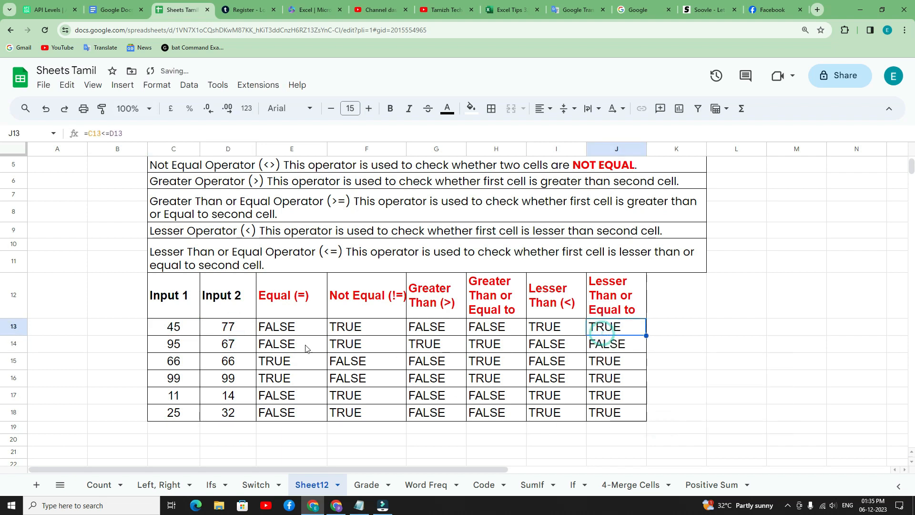
{"action": "left_click", "coordinate": [223, 344]}
{"action": "left_click", "coordinate": [608, 347]}
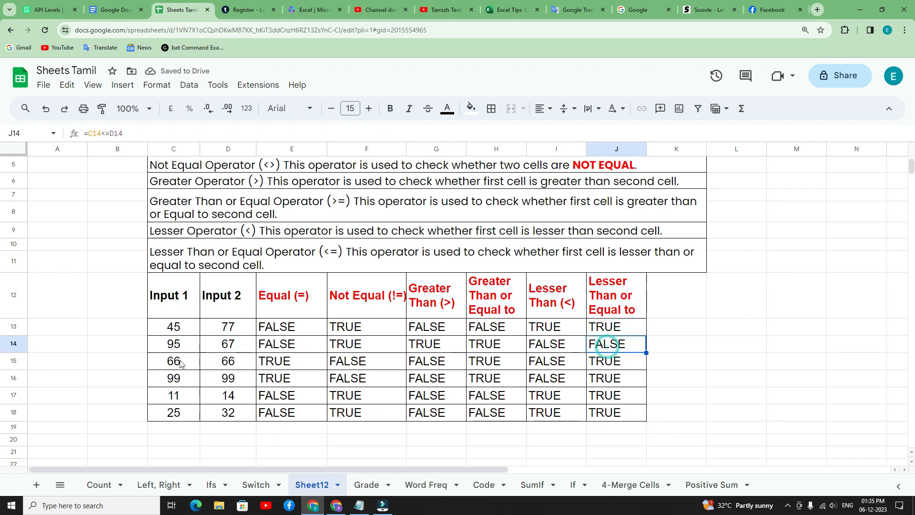
{"action": "left_click_drag", "start_coordinate": [181, 363], "coordinate": [227, 379]}
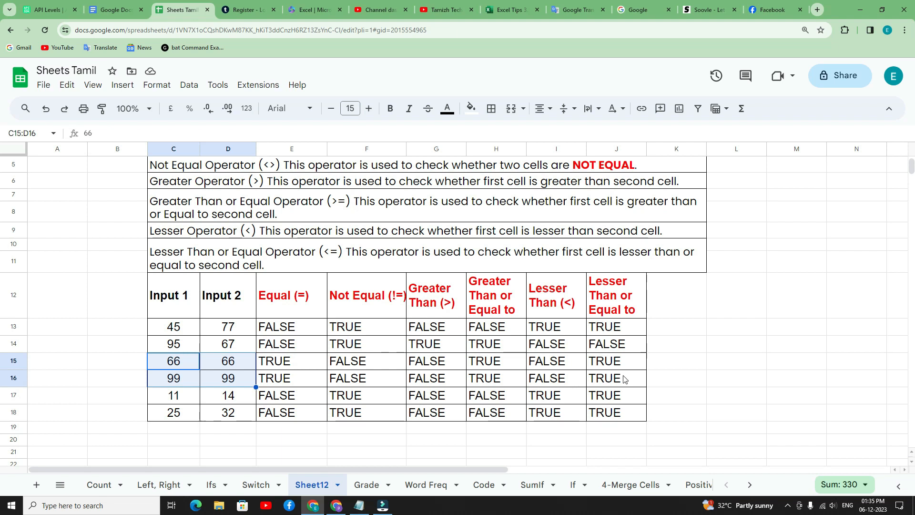
{"action": "left_click_drag", "start_coordinate": [601, 360], "coordinate": [605, 379]}
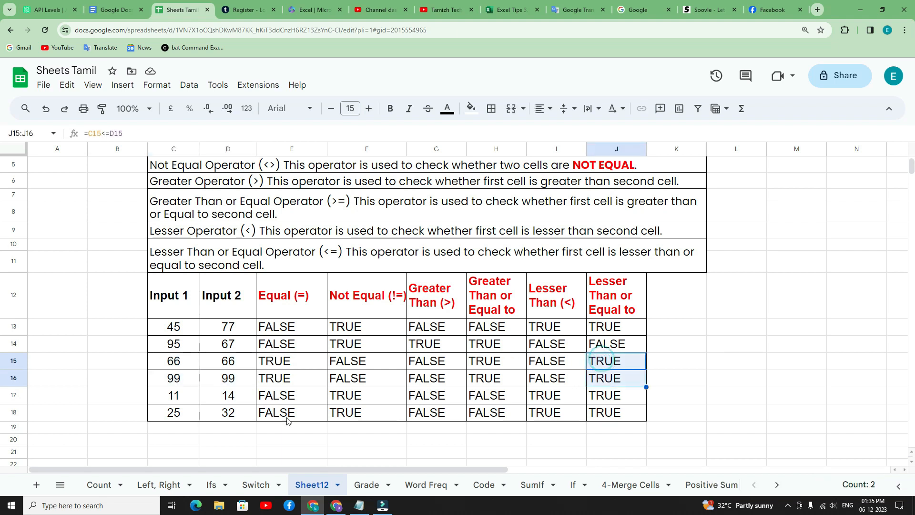
{"action": "left_click", "coordinate": [189, 398]}
{"action": "key", "text": "Right"}
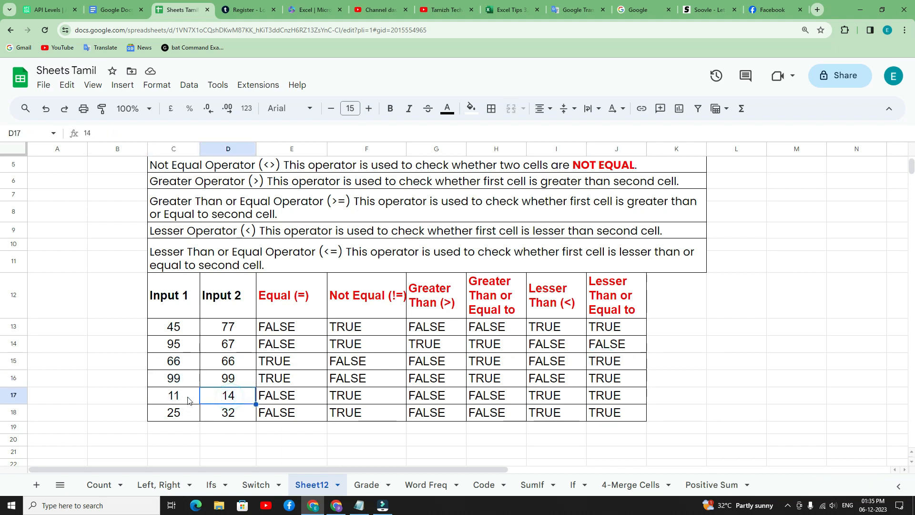
{"action": "left_click", "coordinate": [613, 400]}
{"action": "left_click", "coordinate": [618, 413]}
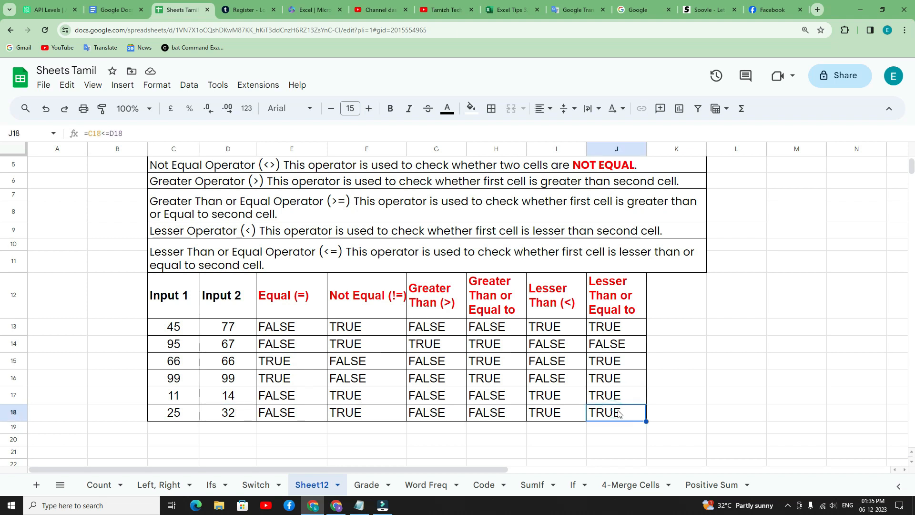
{"action": "scroll", "coordinate": [618, 413], "scroll_direction": "up", "scroll_amount": 2}
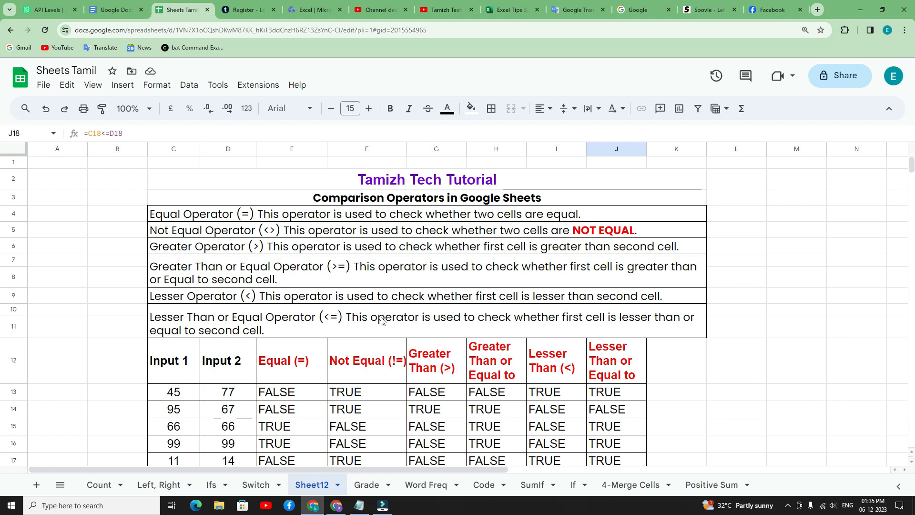
{"action": "scroll", "coordinate": [380, 329], "scroll_direction": "down", "scroll_amount": 2}
{"action": "scroll", "coordinate": [362, 353], "scroll_direction": "up", "scroll_amount": 2}
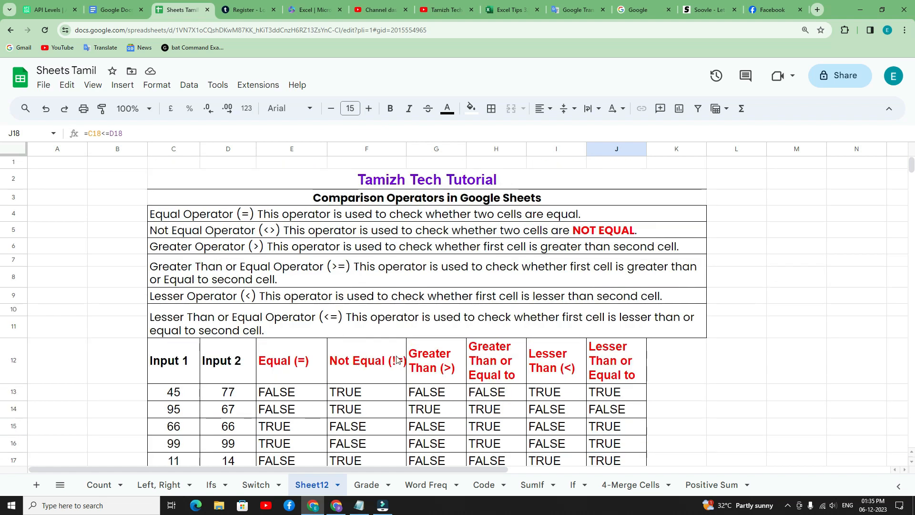